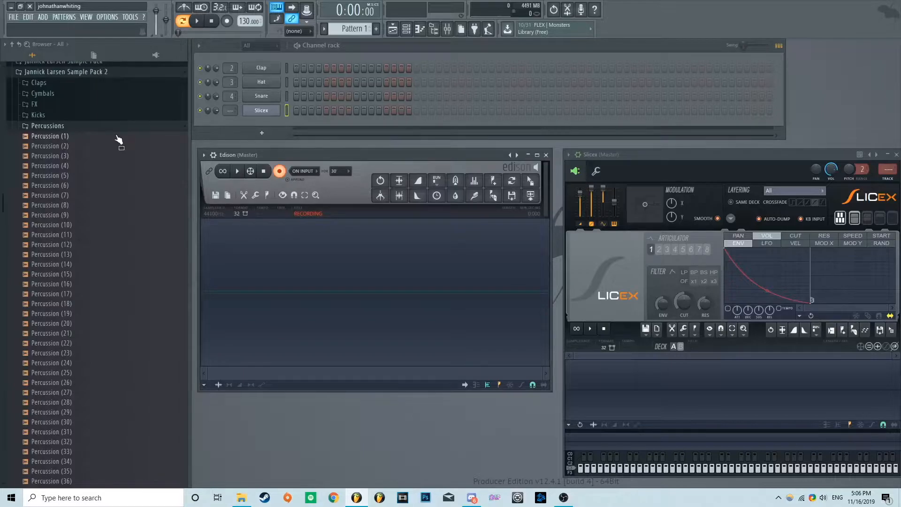
Record the samples Percussion (1) through Percussion (22) into Edison by previewing them in sequence, and stop the recording
{"action": "left_click", "coordinate": [97, 138]}
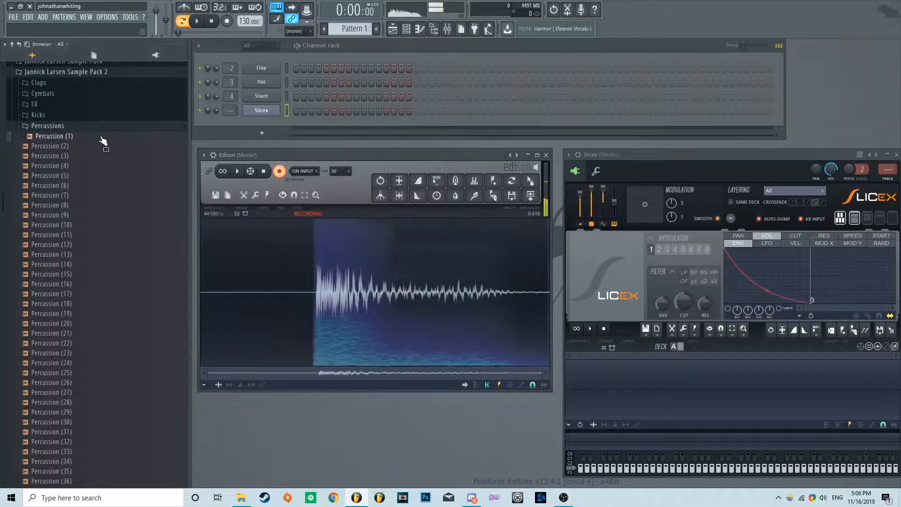
{"action": "key", "text": "Down"}
{"action": "key", "text": "Down"}
{"action": "key", "text": "Down"}
{"action": "key", "text": "Down"}
{"action": "key", "text": "Down"}
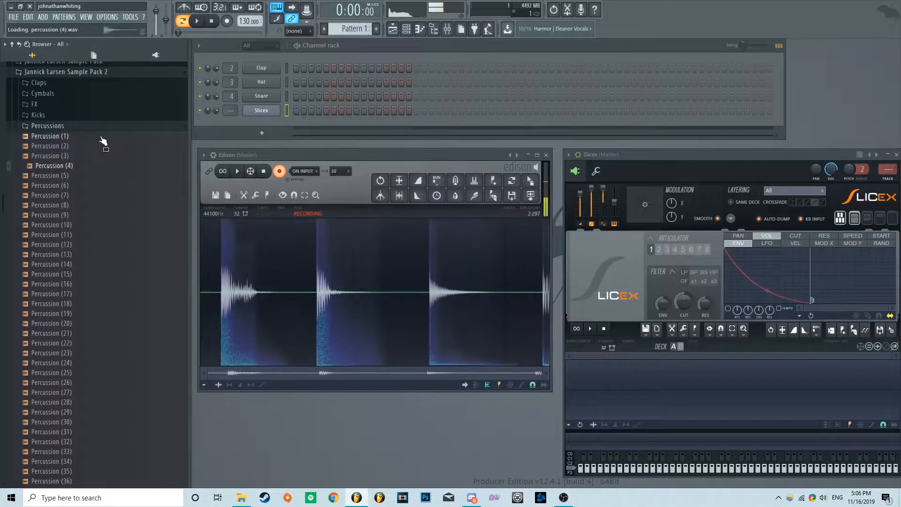
{"action": "key", "text": "Down"}
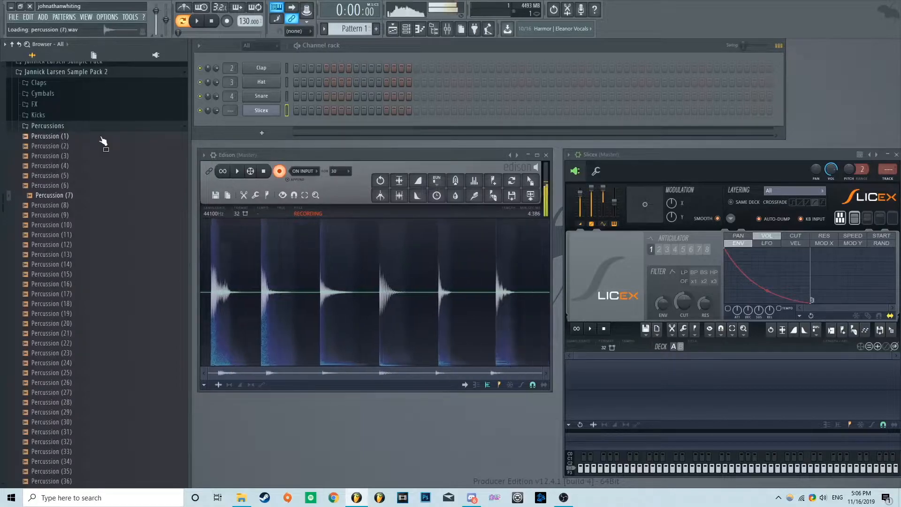
{"action": "key", "text": "Down"}
{"action": "key", "text": "Down"}
{"action": "key", "text": "Down"}
{"action": "key", "text": "Down"}
{"action": "key", "text": "Down"}
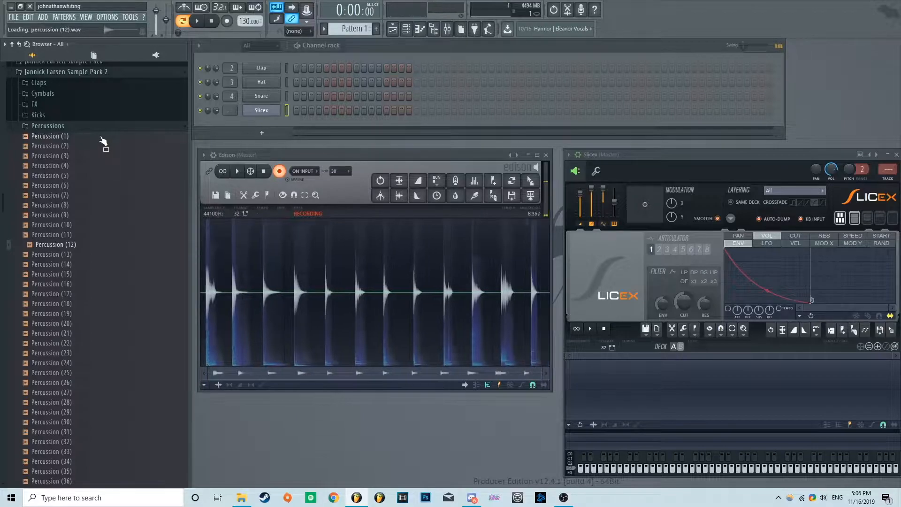
{"action": "key", "text": "Down"}
{"action": "key", "text": "Down"}
{"action": "key", "text": "Down"}
{"action": "key", "text": "Down"}
{"action": "key", "text": "Down"}
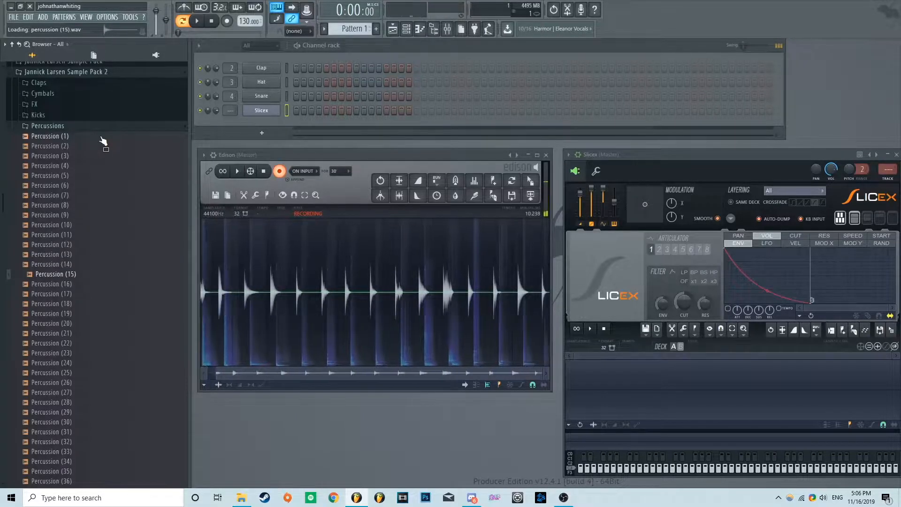
{"action": "key", "text": "Down"}
{"action": "key", "text": "Down"}
{"action": "key", "text": "Down"}
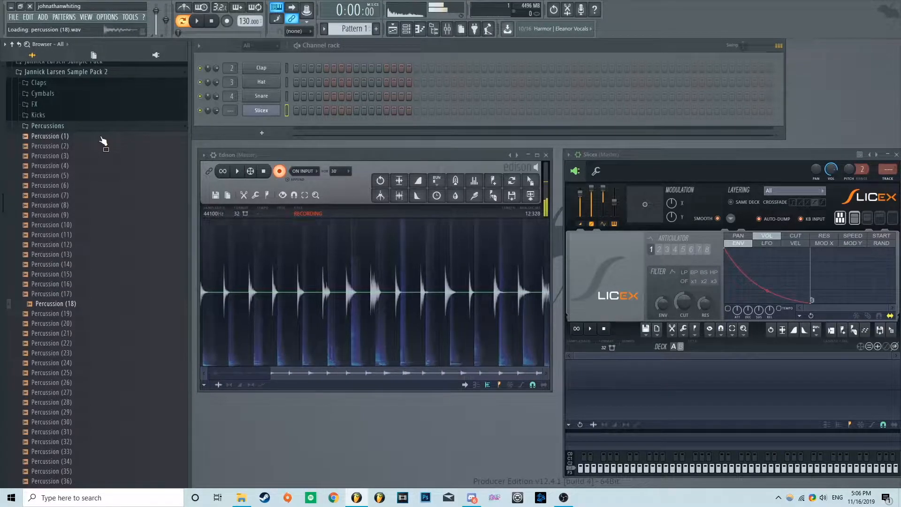
{"action": "key", "text": "Down"}
{"action": "key", "text": "Down"}
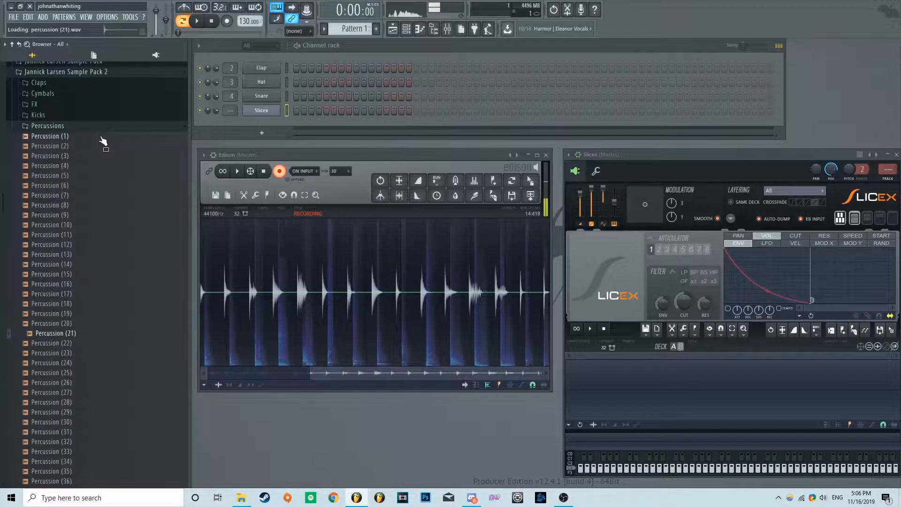
{"action": "left_click", "coordinate": [279, 170]}
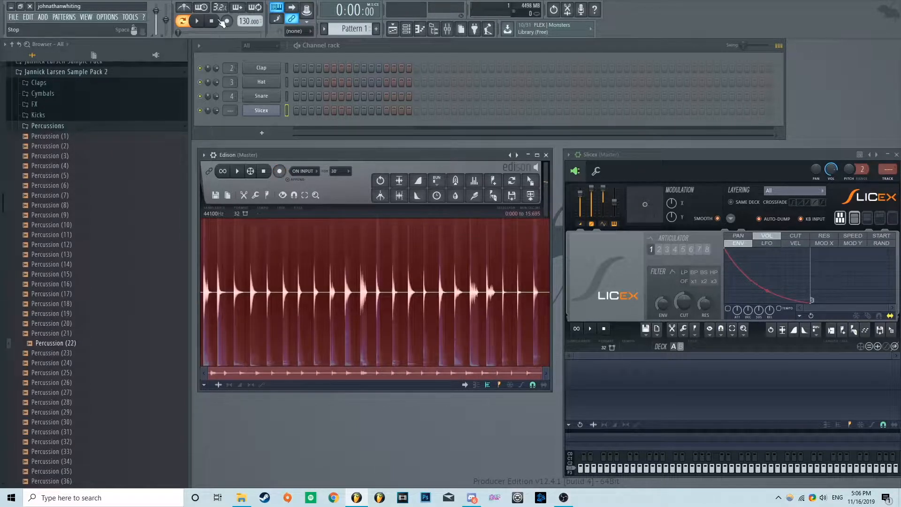
Hide the browser, transfer the Edison recording into Slicex, and close Edison
{"action": "left_click", "coordinate": [434, 28]}
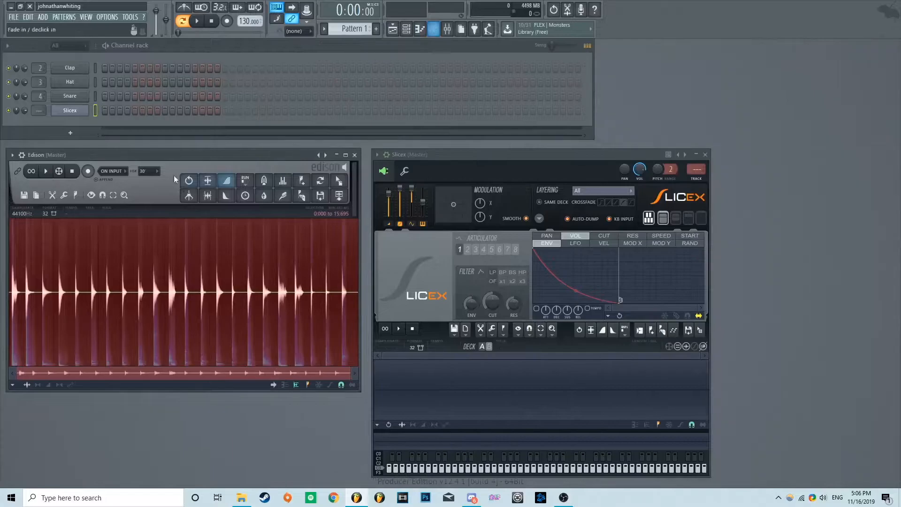
{"action": "left_click_drag", "start_coordinate": [430, 153], "coordinate": [475, 149]}
{"action": "mouse_move", "coordinate": [258, 156]}
{"action": "left_mouse_down"}
{"action": "mouse_move", "coordinate": [325, 148]}
{"action": "mouse_move", "coordinate": [264, 159]}
{"action": "left_mouse_up"}
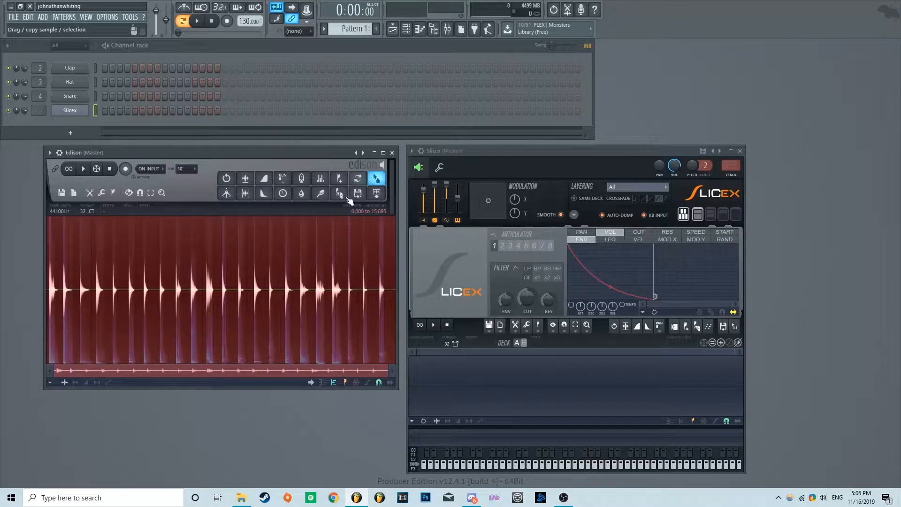
{"action": "left_click_drag", "start_coordinate": [378, 177], "coordinate": [501, 370]}
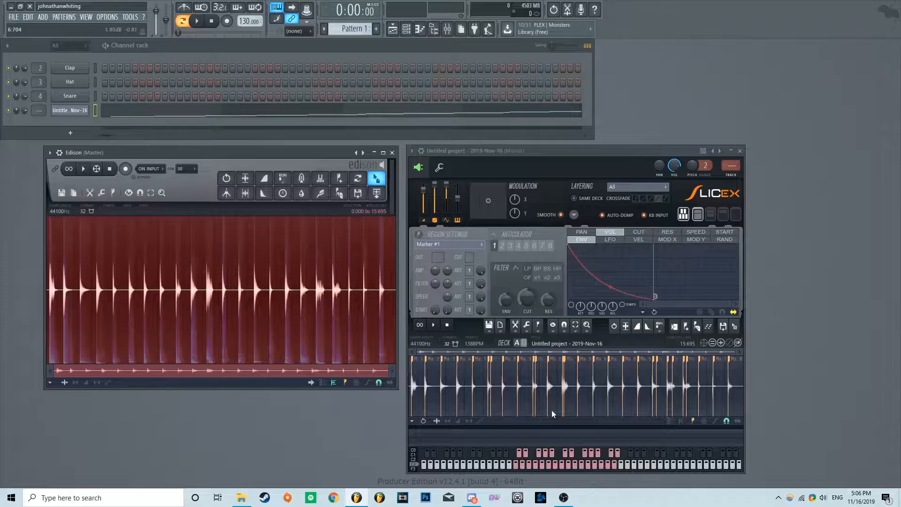
{"action": "left_click", "coordinate": [392, 152]}
{"action": "left_click_drag", "start_coordinate": [579, 152], "coordinate": [463, 140]}
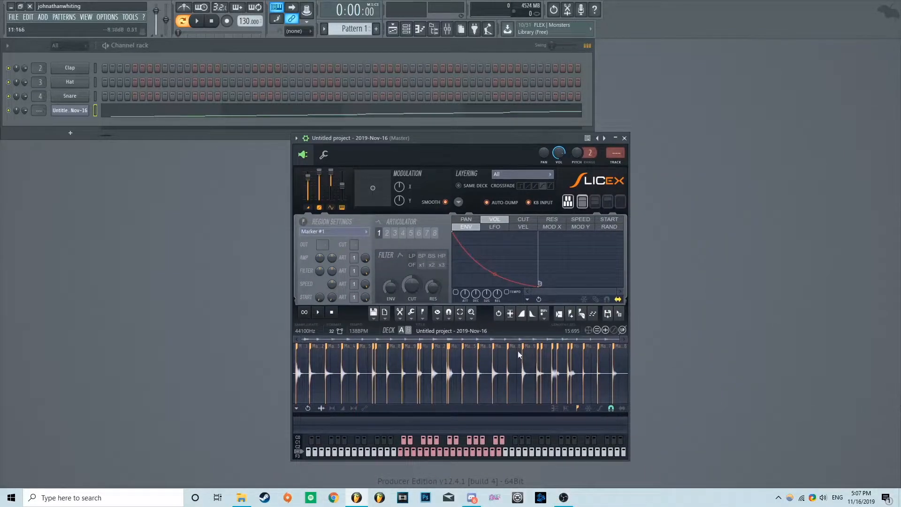
Delete four surplus slice markers from the Slicex waveform where two markers sit close together on one hit
{"action": "right_click", "coordinate": [376, 349]}
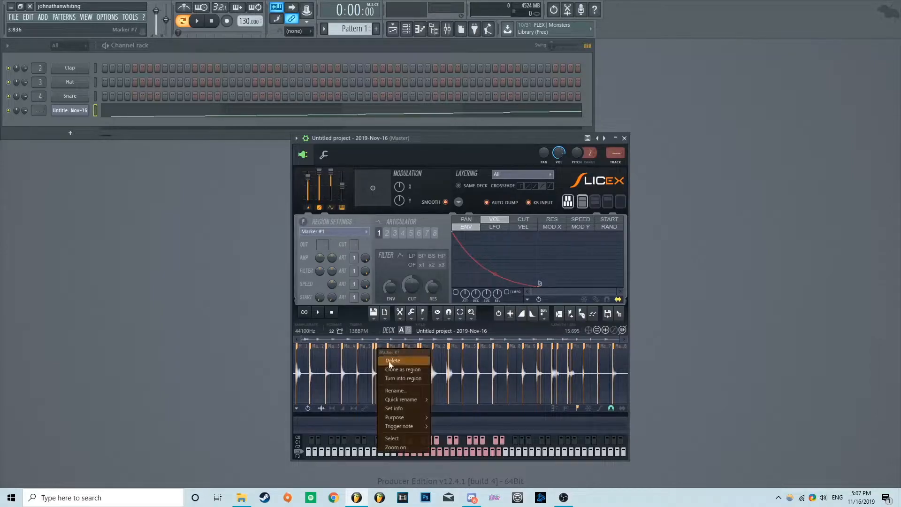
{"action": "left_click", "coordinate": [388, 361]}
{"action": "right_click", "coordinate": [425, 351]}
{"action": "left_click", "coordinate": [437, 362]}
{"action": "right_click", "coordinate": [544, 349]}
{"action": "left_click", "coordinate": [558, 359]}
{"action": "right_click", "coordinate": [573, 350]}
{"action": "left_click", "coordinate": [588, 360]}
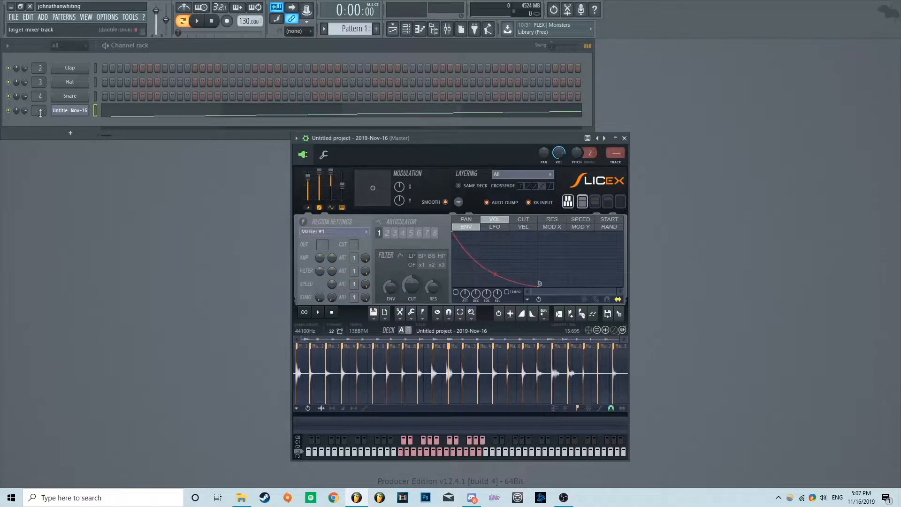
Clear all automatically placed slice notes from the Slicex channel's piano roll and set the project tempo to 140 BPM
{"action": "left_click", "coordinate": [181, 113]}
{"action": "mouse_move", "coordinate": [874, 126]}
{"action": "left_mouse_down"}
{"action": "mouse_move", "coordinate": [94, 368]}
{"action": "mouse_move", "coordinate": [77, 414]}
{"action": "left_mouse_up"}
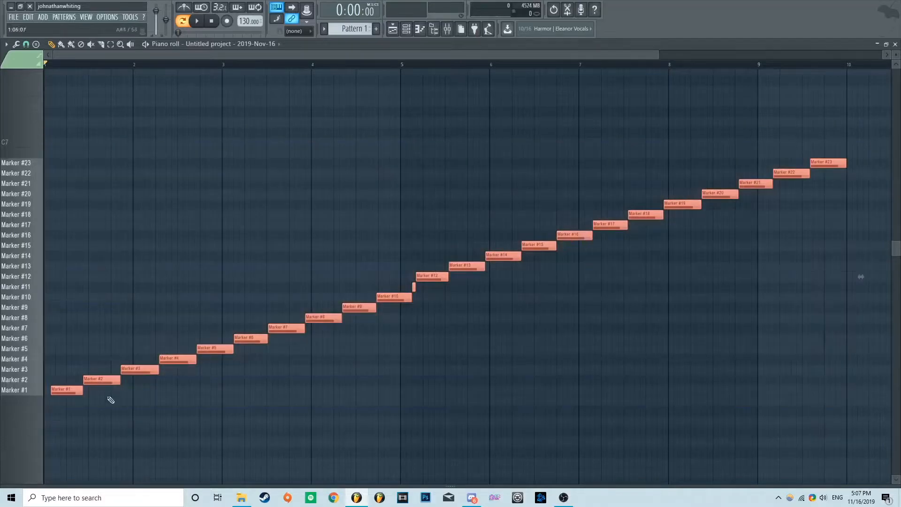
{"action": "key", "text": "Delete"}
{"action": "left_click_drag", "start_coordinate": [245, 23], "coordinate": [246, 18]}
Draw ascending eighth notes from Marker #1 to Marker #23, add a final Marker #14 note, and play the pattern
{"action": "left_click", "coordinate": [50, 390]}
{"action": "left_click", "coordinate": [60, 380]}
{"action": "left_click", "coordinate": [72, 369]}
{"action": "left_click", "coordinate": [83, 360]}
{"action": "mouse_move", "coordinate": [96, 349]}
{"action": "left_mouse_down"}
{"action": "mouse_move", "coordinate": [53, 389]}
{"action": "mouse_move", "coordinate": [89, 341]}
{"action": "mouse_move", "coordinate": [92, 354]}
{"action": "left_mouse_up"}
{"action": "left_click_drag", "start_coordinate": [173, 285], "coordinate": [44, 453]}
{"action": "left_click_drag", "start_coordinate": [46, 391], "coordinate": [137, 310]}
{"action": "left_click_drag", "start_coordinate": [137, 311], "coordinate": [171, 309]}
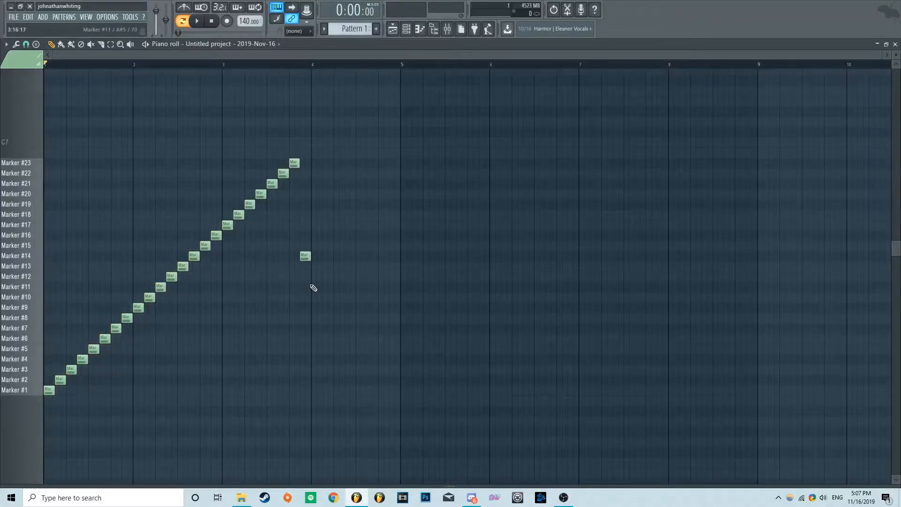
{"action": "left_click", "coordinate": [896, 44]}
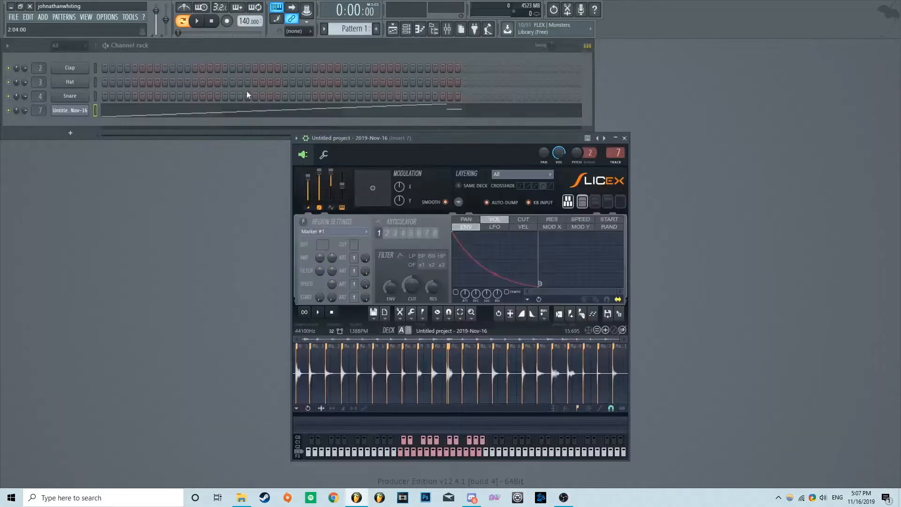
{"action": "left_click", "coordinate": [201, 23]}
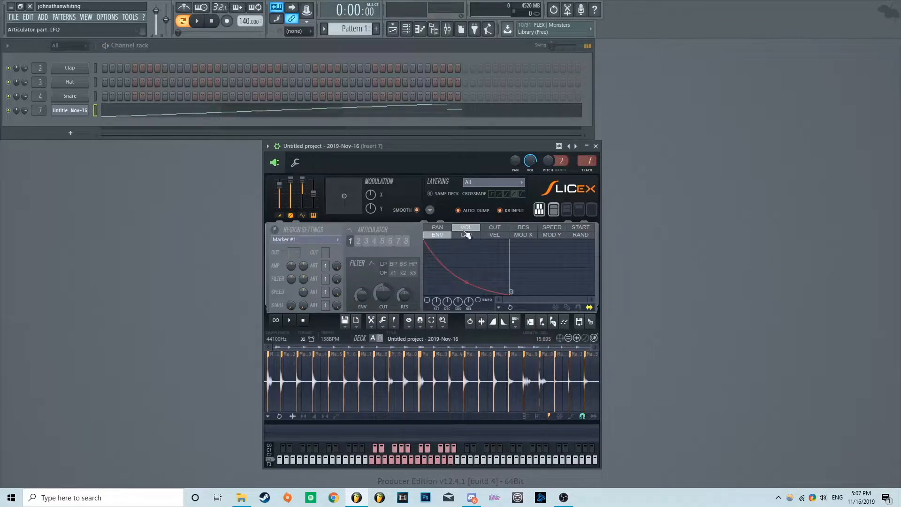
Enable the Slicex volume envelope, shorten its decay to about half, and audition the pattern
{"action": "left_click", "coordinate": [428, 300]}
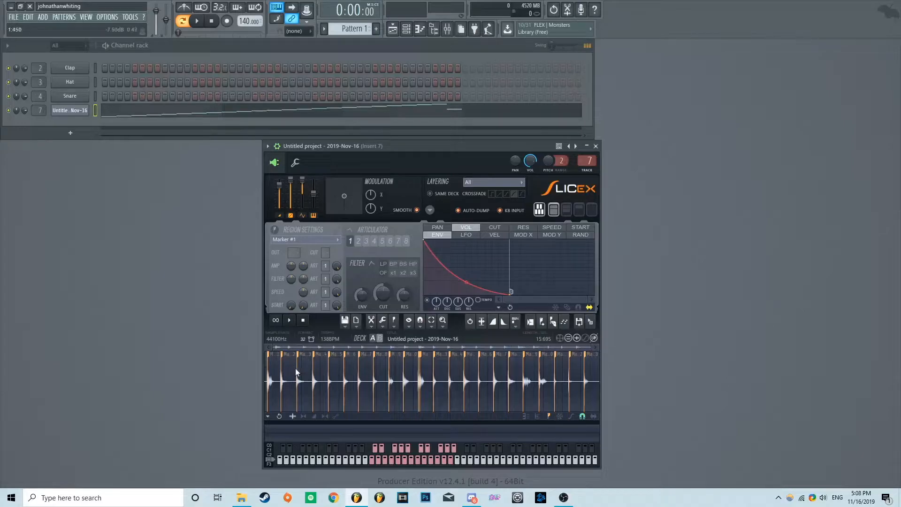
{"action": "left_click_drag", "start_coordinate": [510, 294], "coordinate": [464, 292]}
{"action": "left_click", "coordinate": [198, 21]}
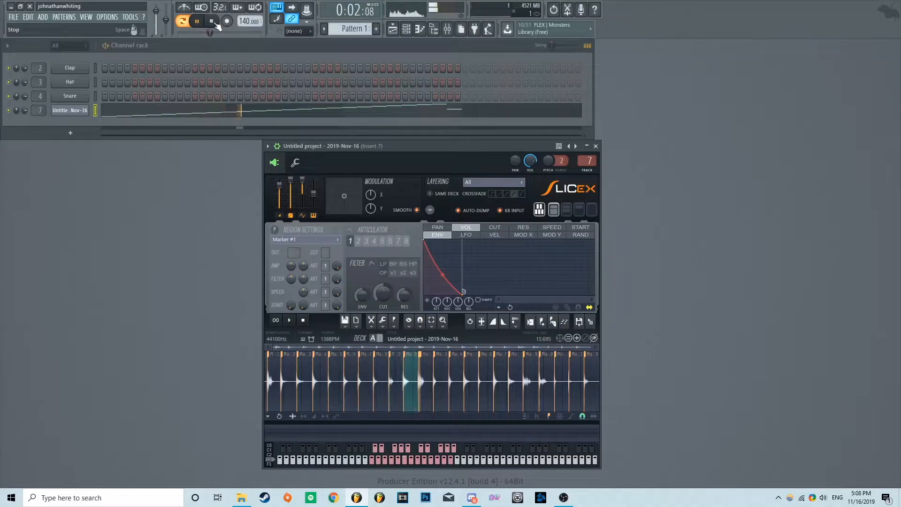
{"action": "left_click", "coordinate": [214, 22]}
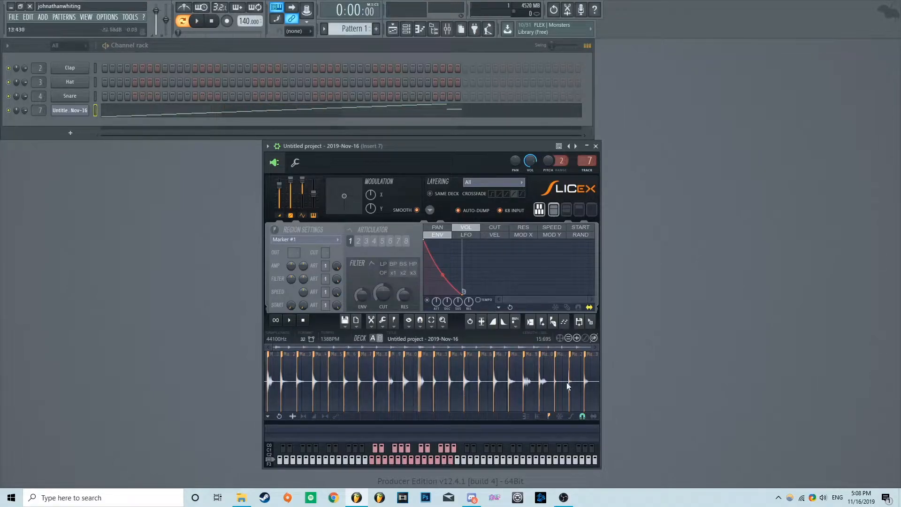
Enable the Slicex speed envelope with its downward curve and audition the pattern
{"action": "left_click", "coordinate": [551, 228]}
{"action": "left_click", "coordinate": [472, 228]}
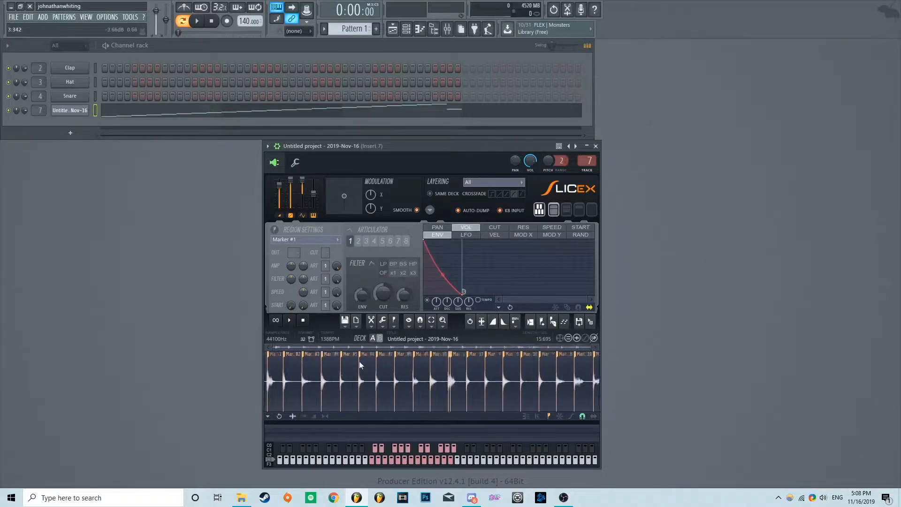
{"action": "left_click", "coordinate": [555, 229]}
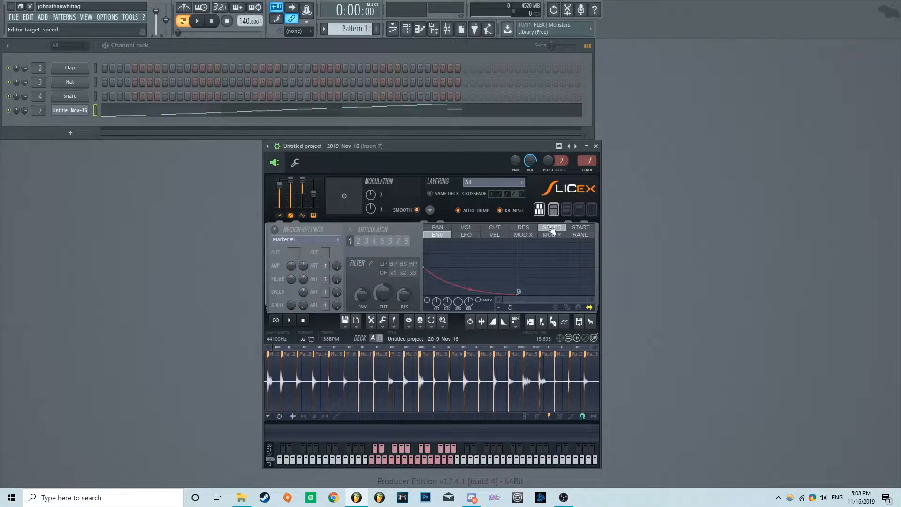
{"action": "left_click", "coordinate": [427, 300]}
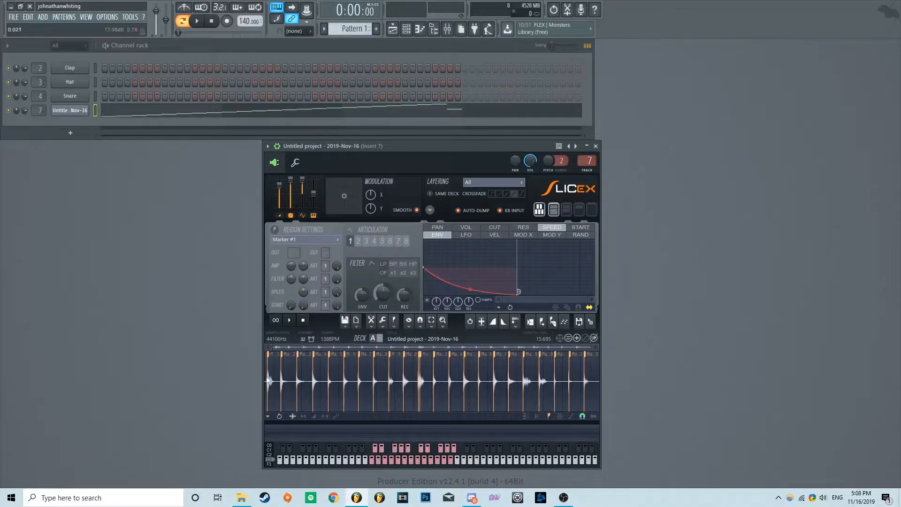
{"action": "scroll", "coordinate": [270, 375], "scroll_direction": "up", "scroll_amount": 5}
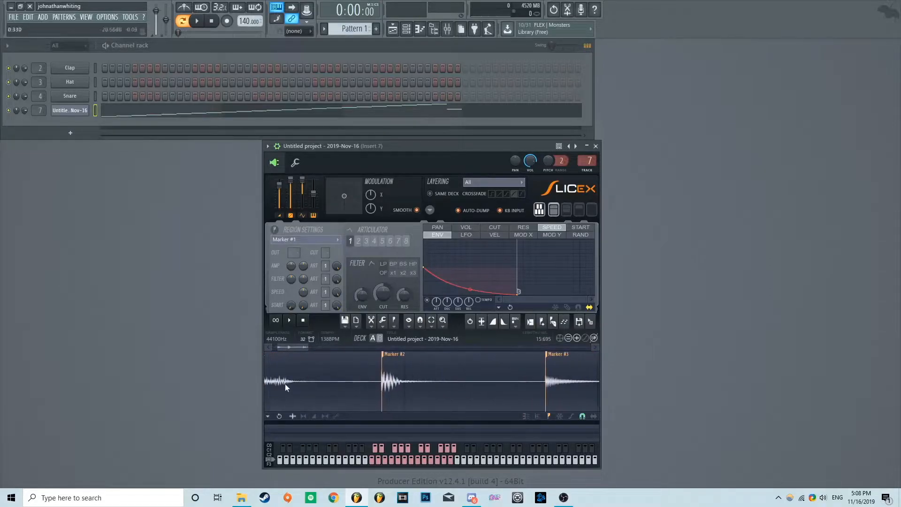
{"action": "scroll", "coordinate": [286, 383], "scroll_direction": "down", "scroll_amount": 2}
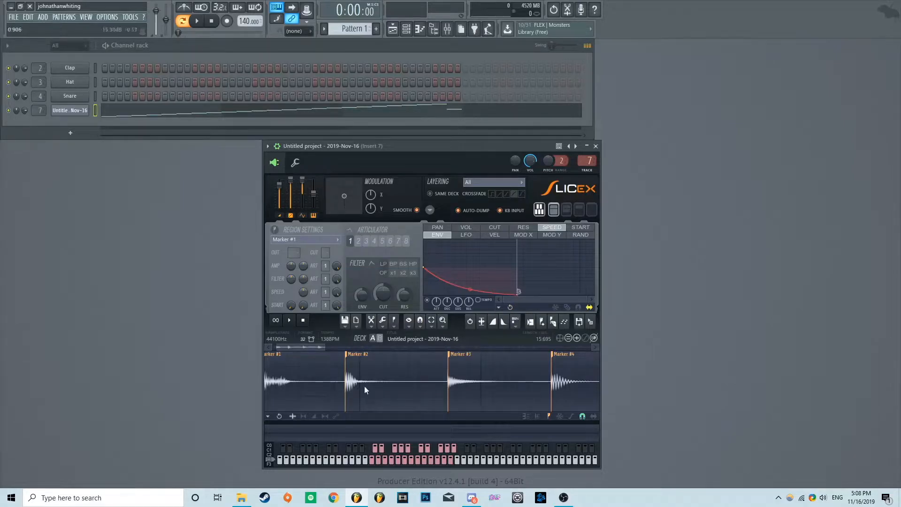
{"action": "left_click", "coordinate": [200, 21]}
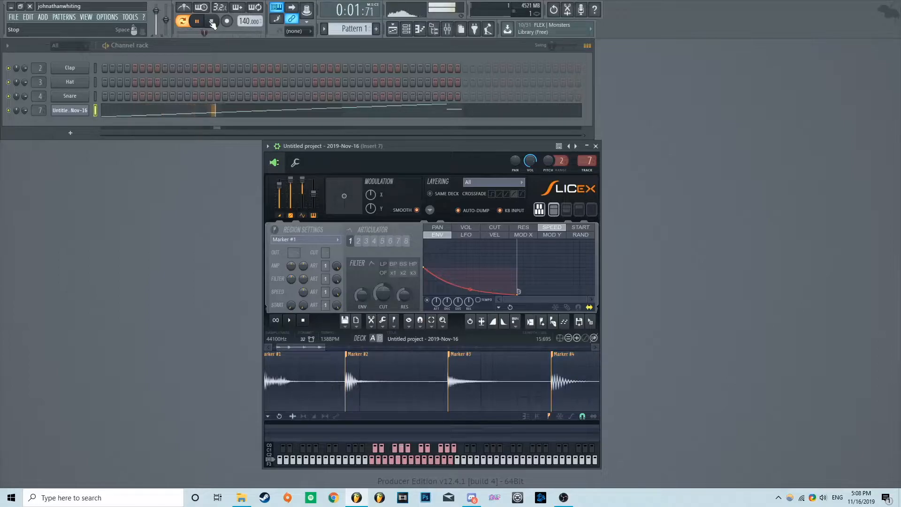
{"action": "left_click", "coordinate": [212, 21]}
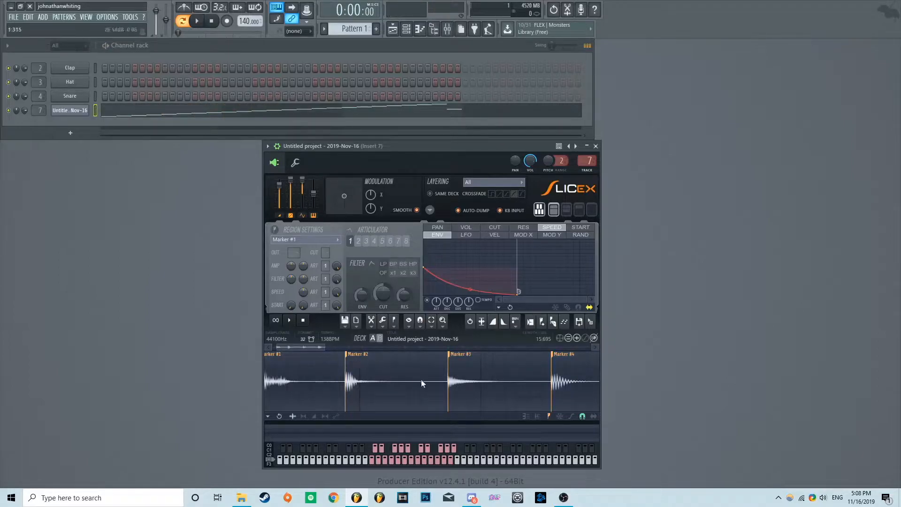
Reshape the speed envelope into a rising, upward-bowed curve by raising its end point and adjusting its tension during playback
{"action": "mouse_move", "coordinate": [518, 295]}
{"action": "left_mouse_down"}
{"action": "mouse_move", "coordinate": [511, 247]}
{"action": "mouse_move", "coordinate": [467, 261]}
{"action": "mouse_move", "coordinate": [508, 247]}
{"action": "left_mouse_up"}
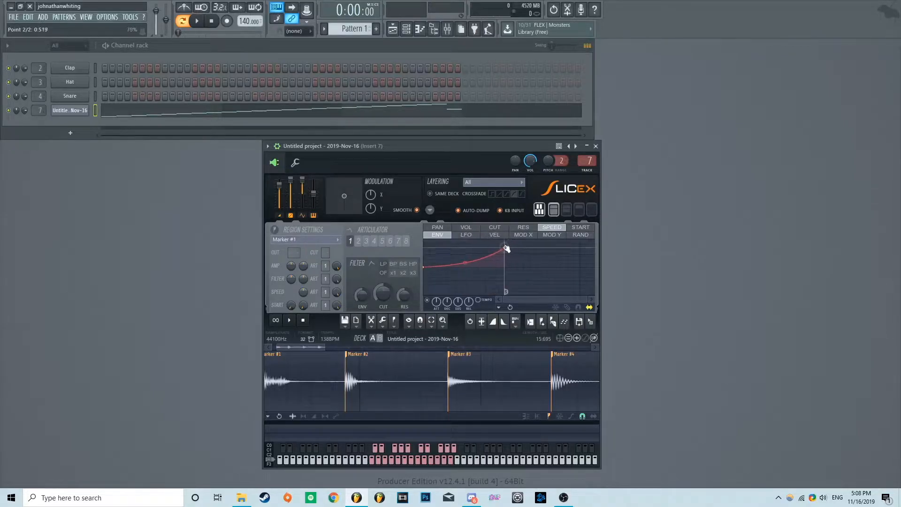
{"action": "left_click", "coordinate": [196, 20]}
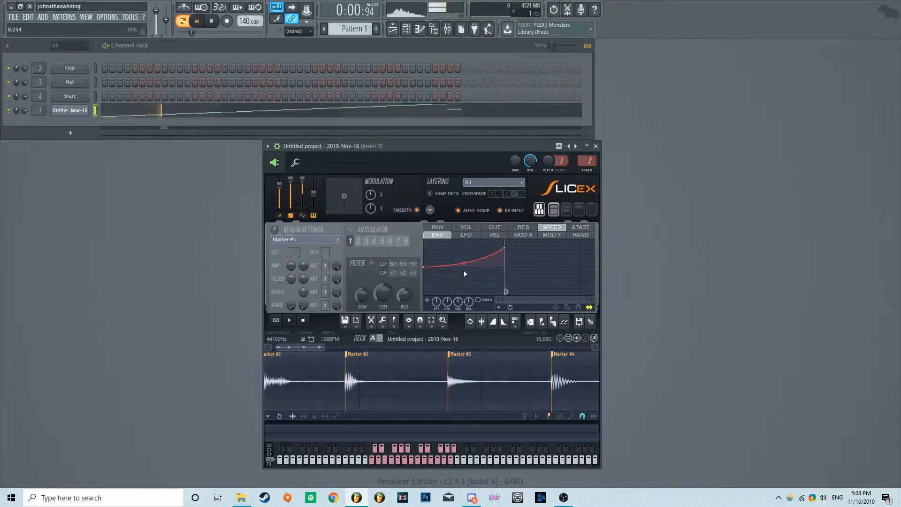
{"action": "left_click_drag", "start_coordinate": [464, 262], "coordinate": [464, 270]}
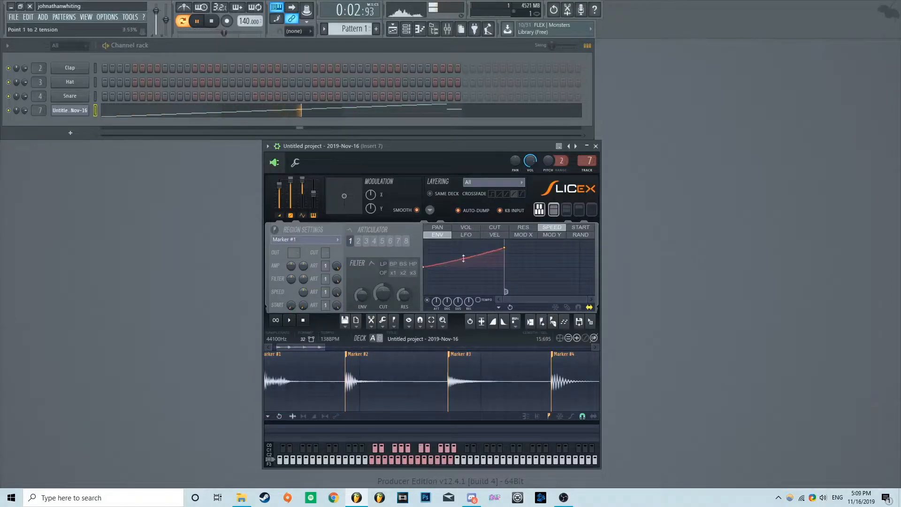
{"action": "left_click_drag", "start_coordinate": [504, 248], "coordinate": [463, 254]}
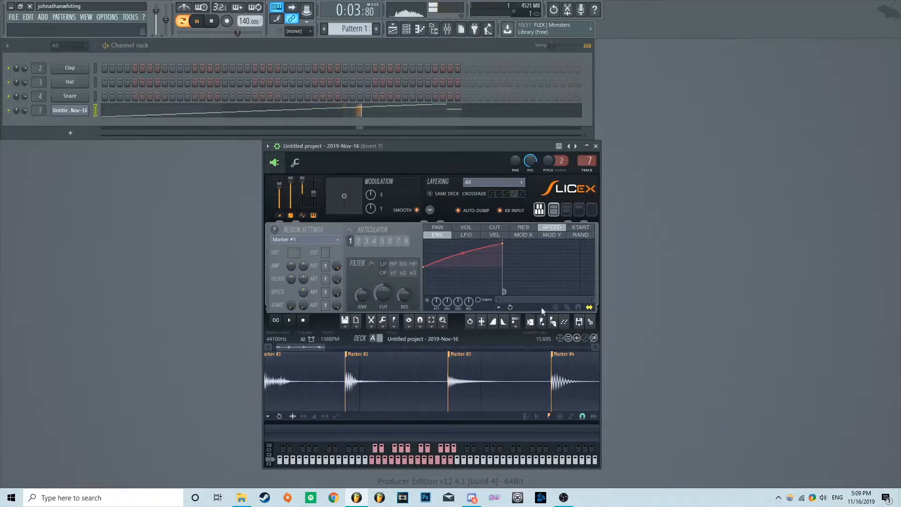
{"action": "left_click", "coordinate": [214, 22]}
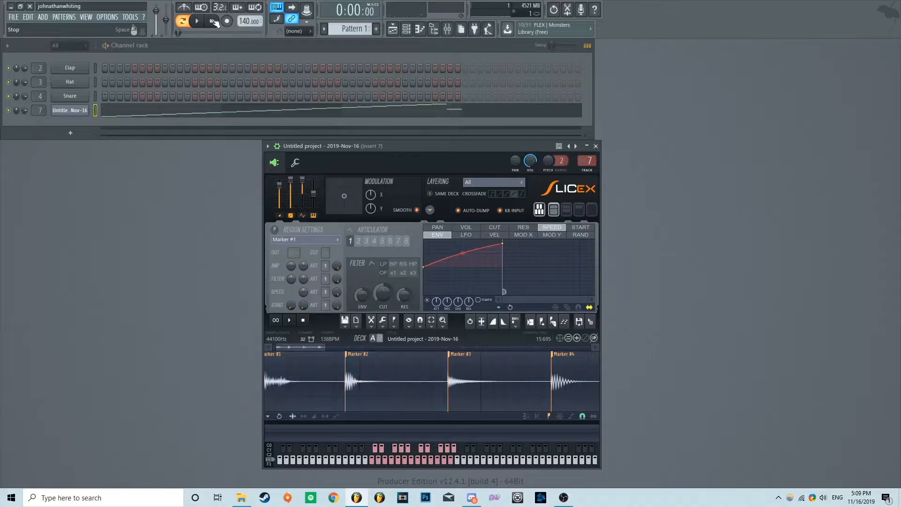
Review the ascending marker notes in the piano roll and look through the Percussion samples in the browser
{"action": "left_click_drag", "start_coordinate": [495, 147], "coordinate": [553, 169]}
{"action": "left_click", "coordinate": [213, 114]}
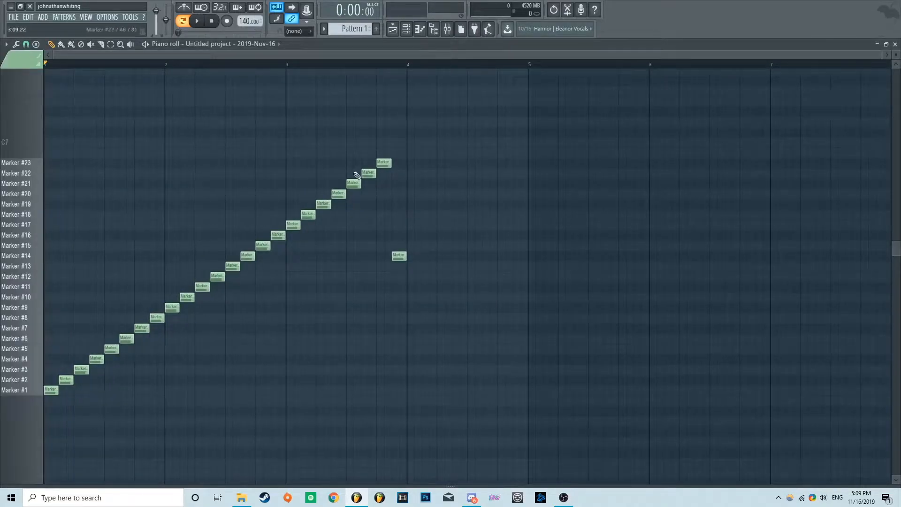
{"action": "left_click", "coordinate": [434, 29]}
{"action": "scroll", "coordinate": [94, 301], "scroll_direction": "down", "scroll_amount": 2}
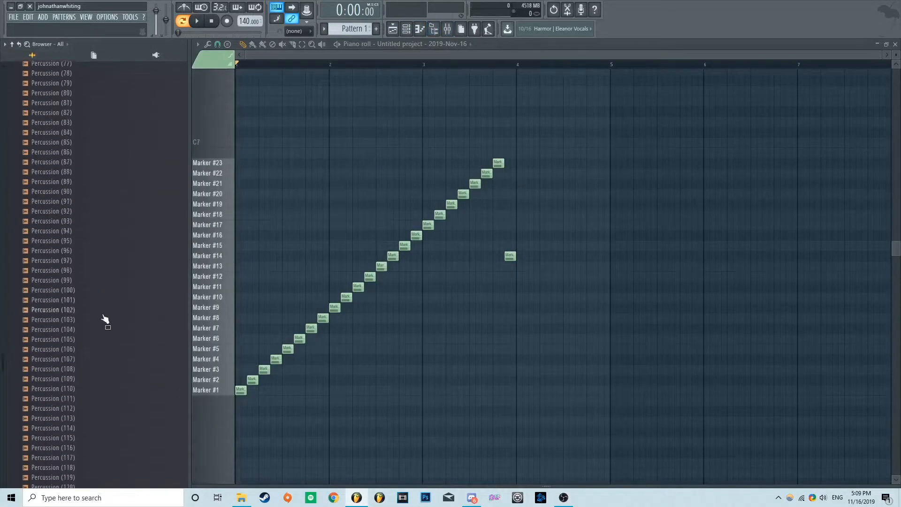
{"action": "scroll", "coordinate": [105, 305], "scroll_direction": "down", "scroll_amount": 10}
{"action": "scroll", "coordinate": [105, 305], "scroll_direction": "up", "scroll_amount": 8}
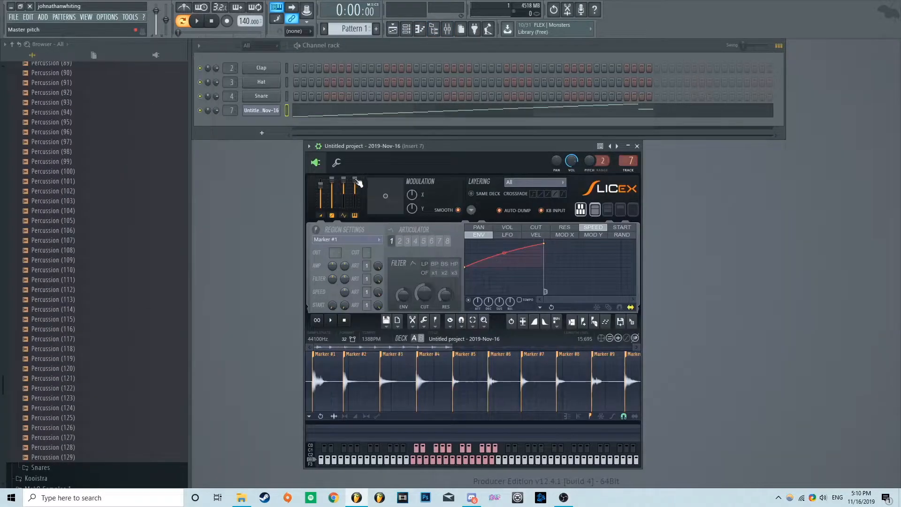
Paint four consecutive Pattern 1 clips on Track 1 of the playlist and play the arrangement
{"action": "left_click", "coordinate": [397, 28]}
{"action": "left_click_drag", "start_coordinate": [260, 89], "coordinate": [590, 100]}
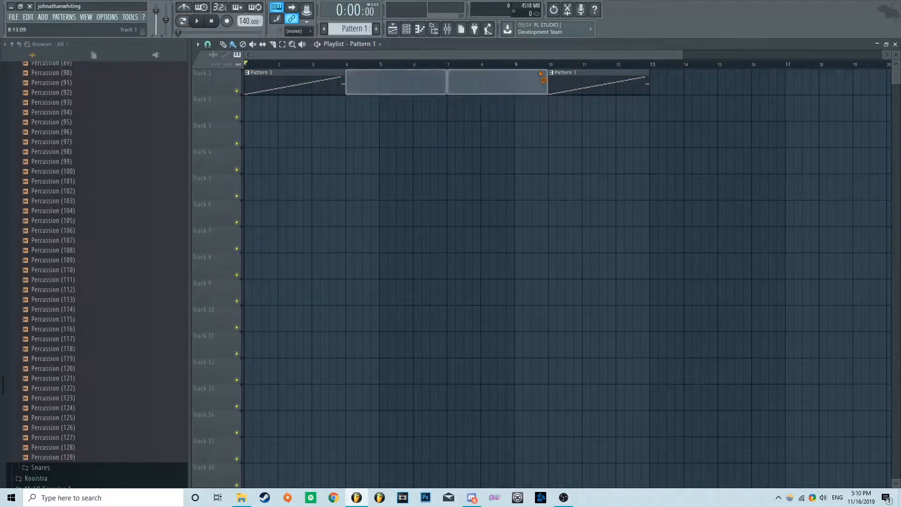
{"action": "key", "text": "space"}
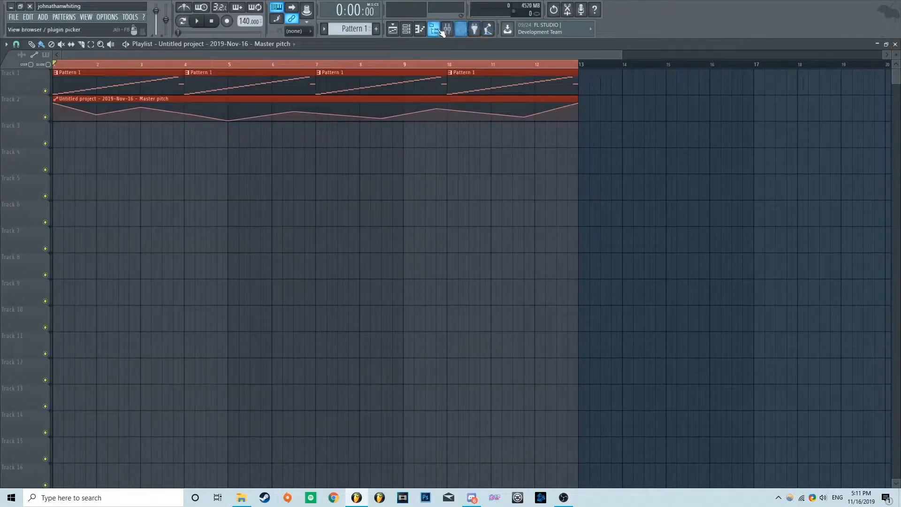
Add Fruity Reeverb 2 to the first effect slot of mixer insert 7, "blops"
{"action": "left_click", "coordinate": [448, 29]}
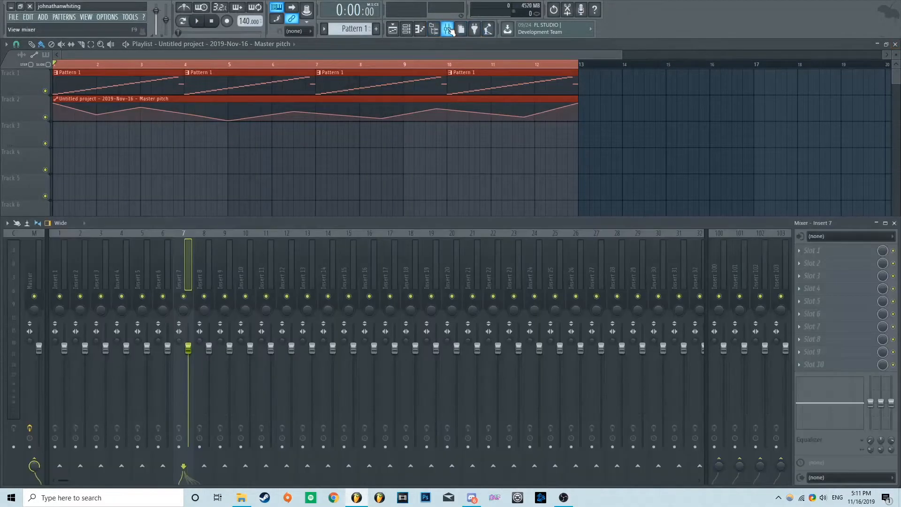
{"action": "left_click", "coordinate": [449, 29]}
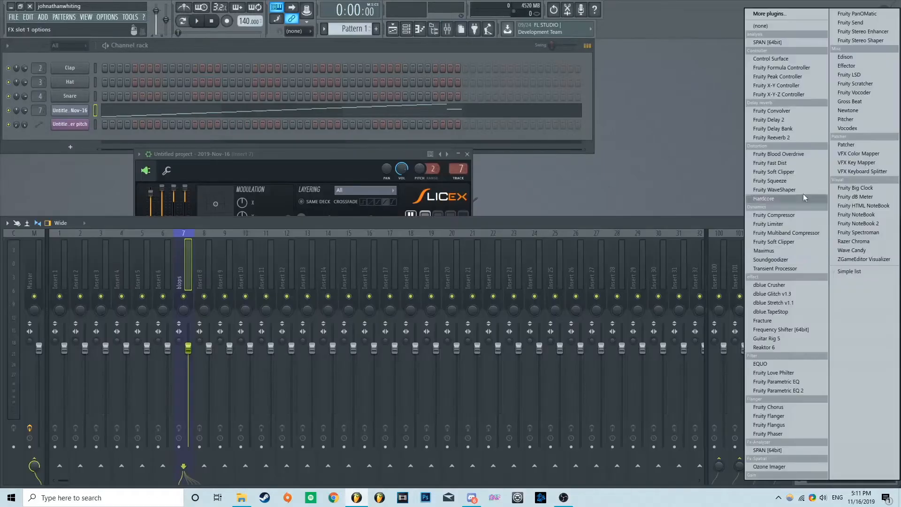
{"action": "left_click", "coordinate": [793, 138]}
Create an automation clip for the Fruity Reeverb 2 wet level spanning the first two bars of the playlist
{"action": "left_click_drag", "start_coordinate": [144, 89], "coordinate": [668, 113]}
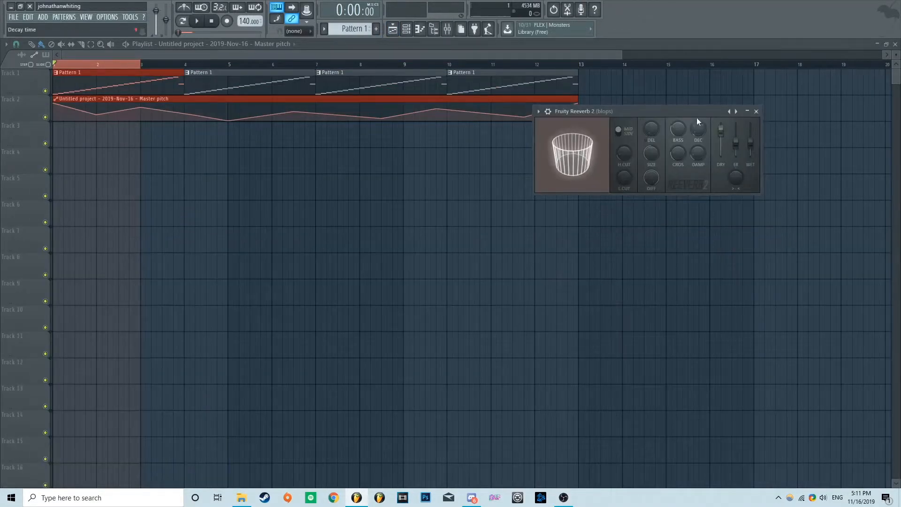
{"action": "left_click_drag", "start_coordinate": [697, 120], "coordinate": [444, 156]}
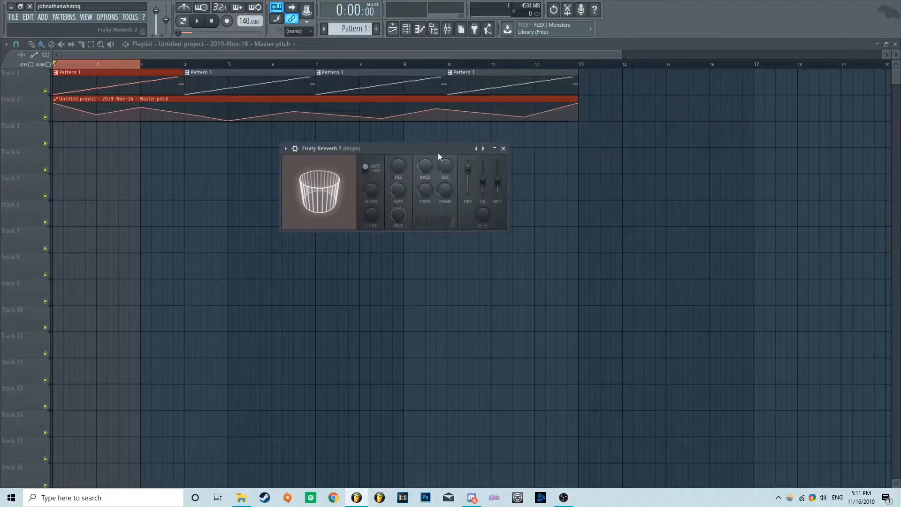
{"action": "right_click", "coordinate": [501, 184]}
{"action": "left_click", "coordinate": [528, 242]}
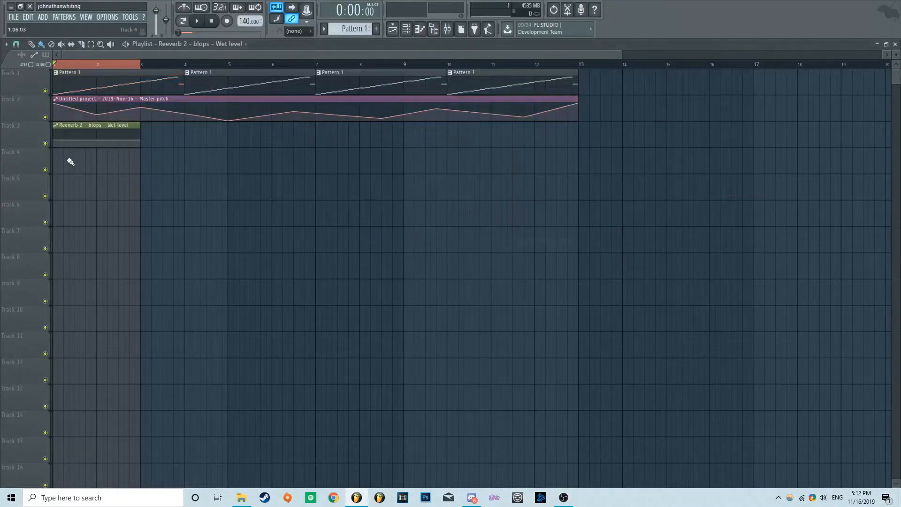
Shape the wet level automation as a low flat line curving upward during bar 2, and place a copy directly after it
{"action": "left_click_drag", "start_coordinate": [55, 141], "coordinate": [55, 146]}
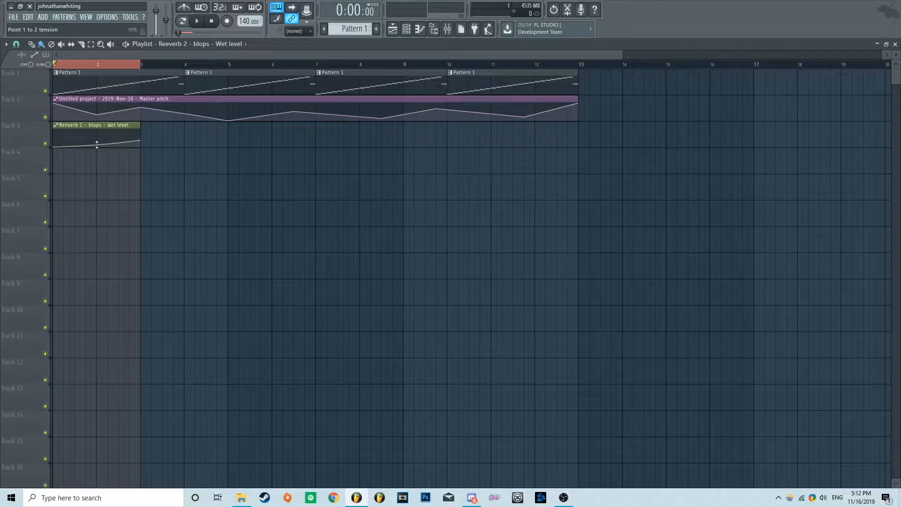
{"action": "right_click", "coordinate": [109, 146]}
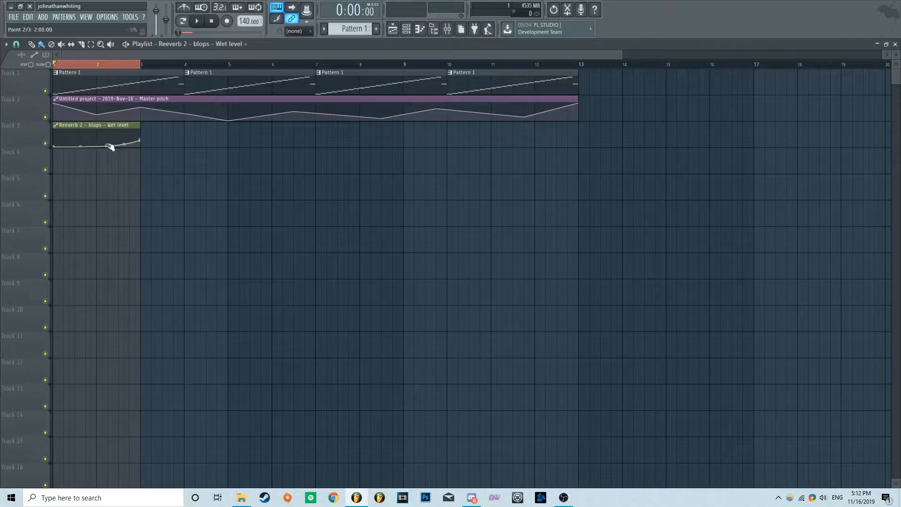
{"action": "left_click", "coordinate": [146, 136]}
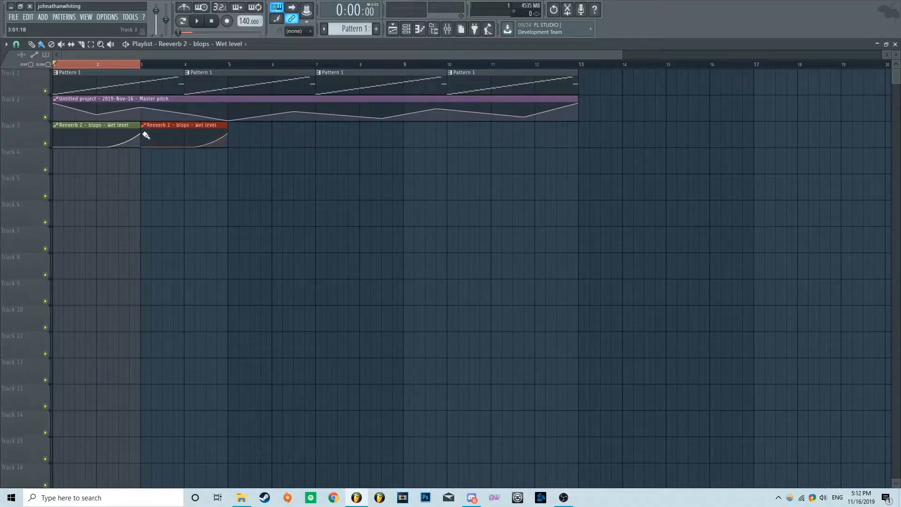
Audition the arrangement with the reverb automation, replaying the wet level rise from bar 2
{"action": "left_click", "coordinate": [97, 65]}
{"action": "key", "text": "space"}
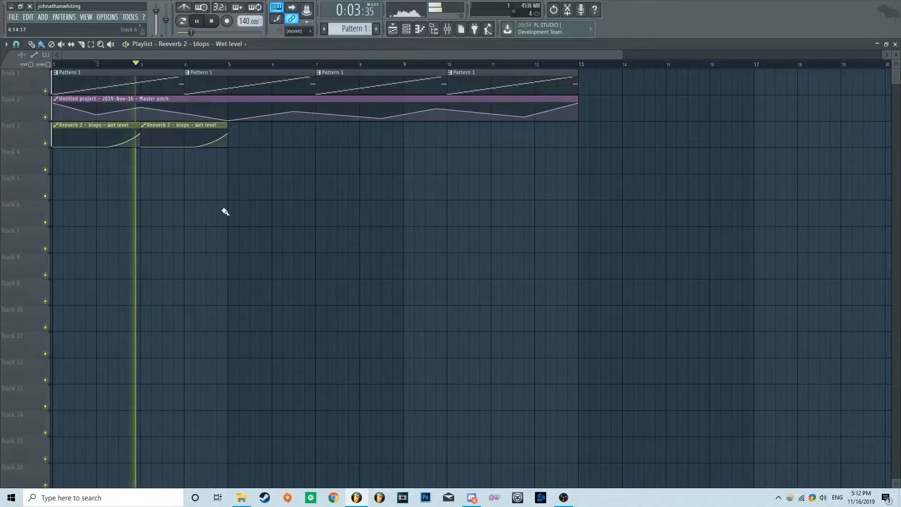
{"action": "key", "text": "space"}
{"action": "mouse_move", "coordinate": [84, 62]}
{"action": "left_mouse_down"}
{"action": "mouse_move", "coordinate": [137, 62]}
{"action": "mouse_move", "coordinate": [126, 75]}
{"action": "mouse_move", "coordinate": [115, 70]}
{"action": "mouse_move", "coordinate": [141, 75]}
{"action": "left_mouse_up"}
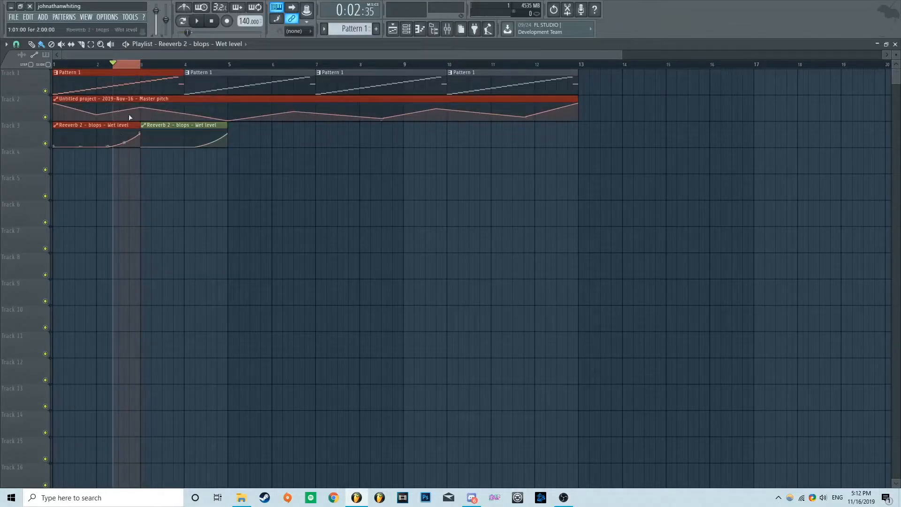
{"action": "left_click", "coordinate": [97, 64]}
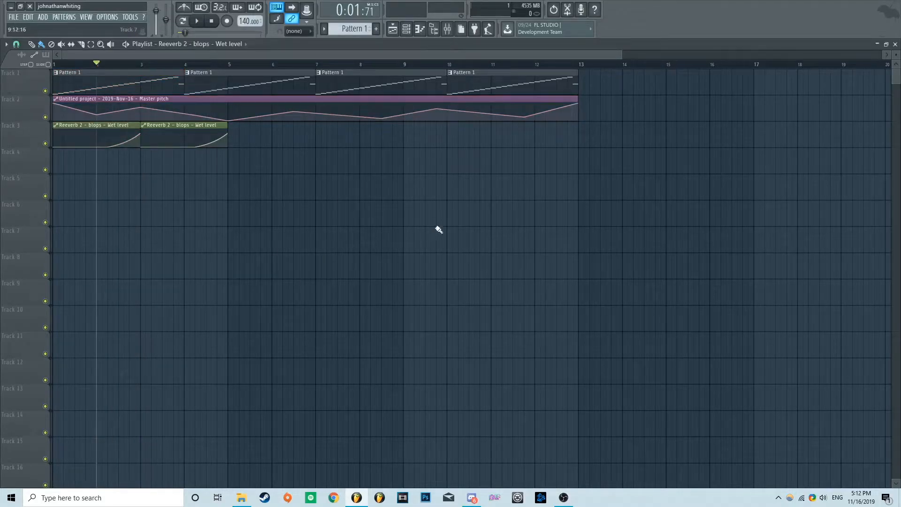
{"action": "key", "text": "space"}
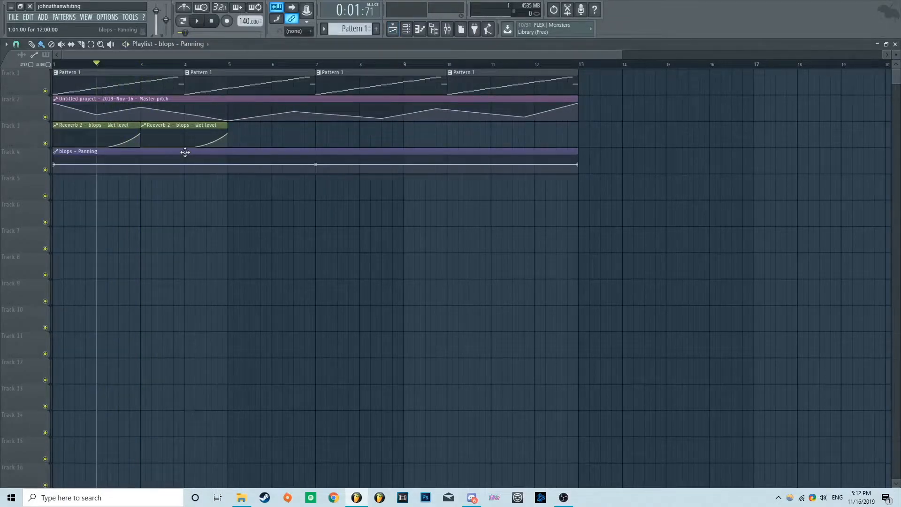
Enable the LFO on the blops panning automation clip, set its amount to about 62%, slow its speed, and play the arrangement
{"action": "double_click", "coordinate": [185, 152]}
{"action": "left_click_drag", "start_coordinate": [149, 198], "coordinate": [152, 201]}
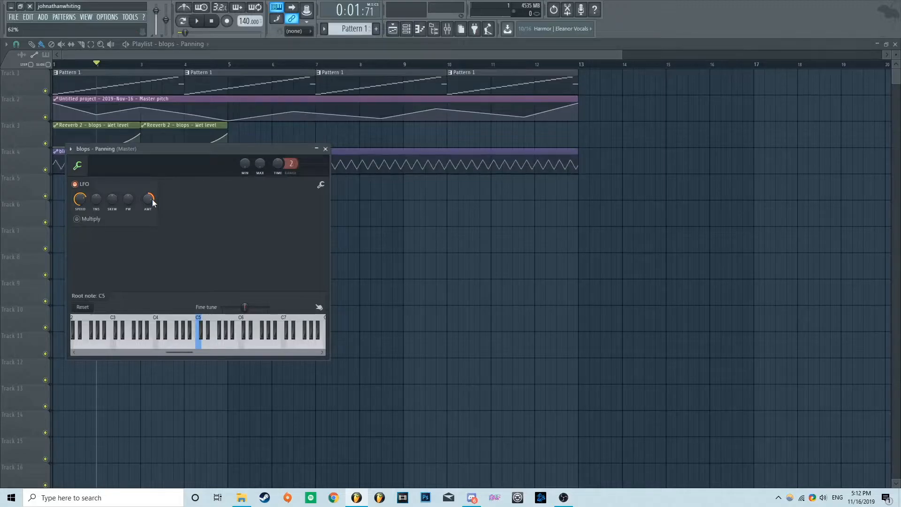
{"action": "left_click_drag", "start_coordinate": [194, 157], "coordinate": [265, 184]}
{"action": "scroll", "coordinate": [311, 224], "scroll_direction": "down", "scroll_amount": 3}
{"action": "scroll", "coordinate": [311, 224], "scroll_direction": "down", "scroll_amount": 3}
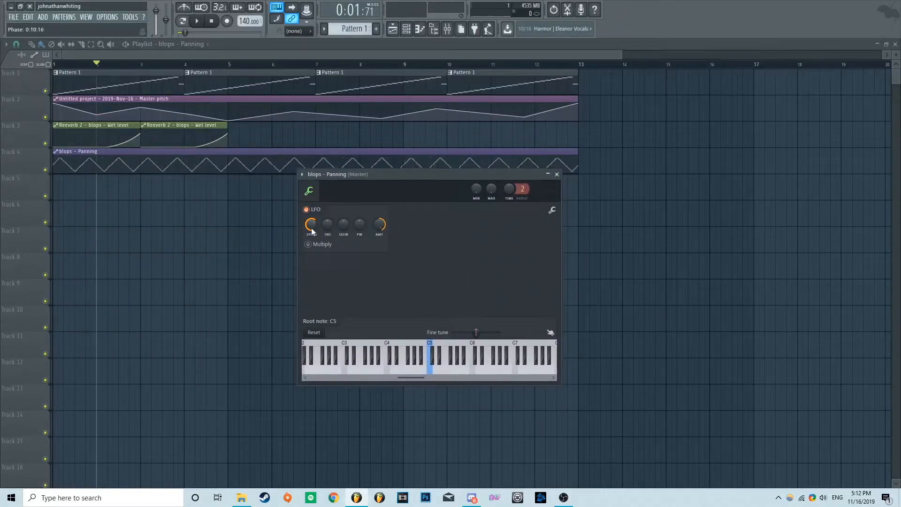
{"action": "left_click", "coordinate": [213, 22]}
{"action": "left_click_drag", "start_coordinate": [423, 177], "coordinate": [418, 213]}
{"action": "key", "text": "space"}
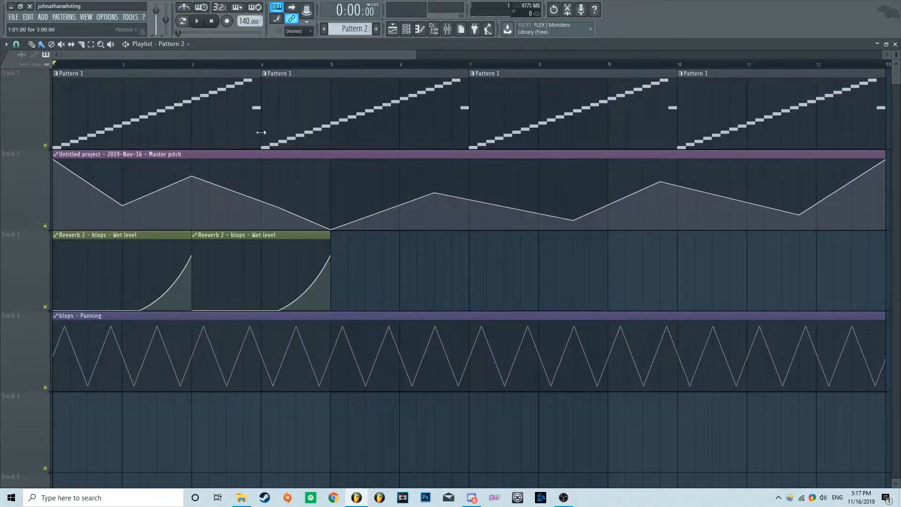
Open Edison on the master mixer track and clear its existing recording by starting a new sample
{"action": "left_click", "coordinate": [447, 30]}
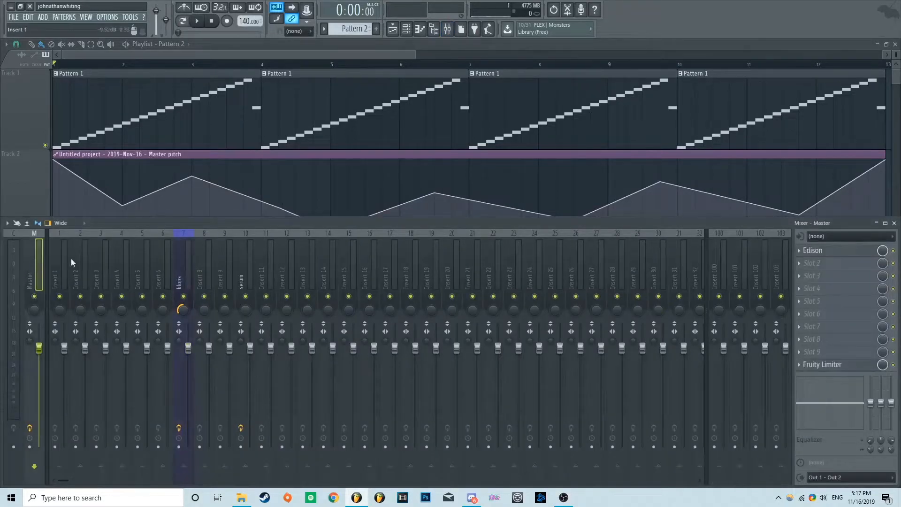
{"action": "left_click", "coordinate": [819, 250]}
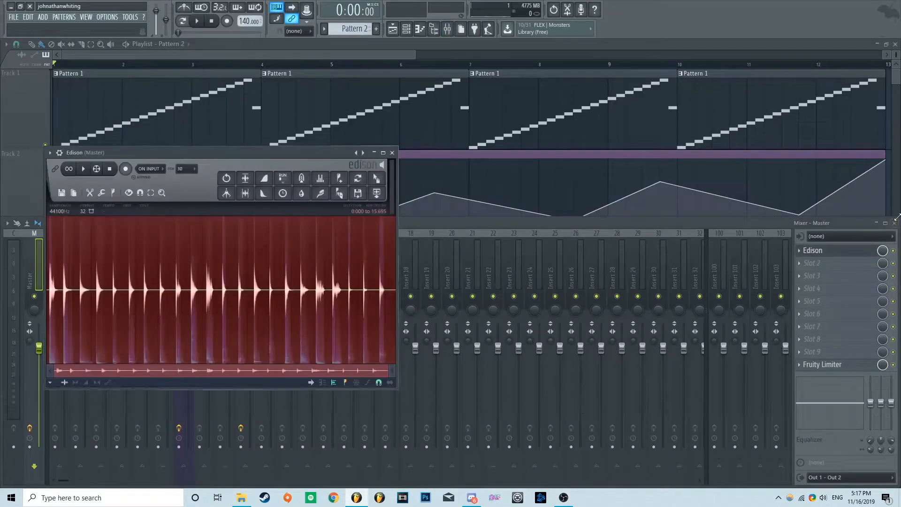
{"action": "key", "text": "F9"}
{"action": "left_click_drag", "start_coordinate": [184, 156], "coordinate": [383, 147]}
{"action": "left_click", "coordinate": [266, 184]}
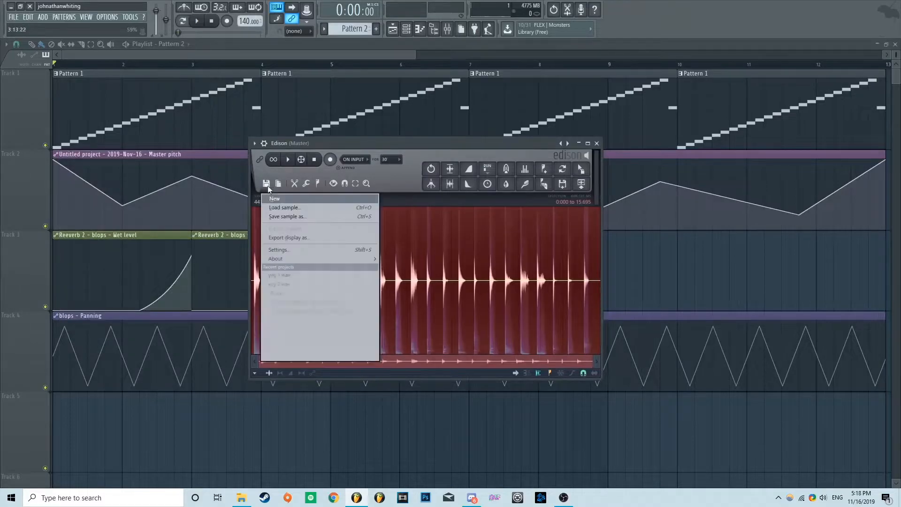
{"action": "left_click", "coordinate": [274, 202]}
Arm Edison and record the playlist arrangement into it from the start of the song
{"action": "left_click", "coordinate": [331, 159]}
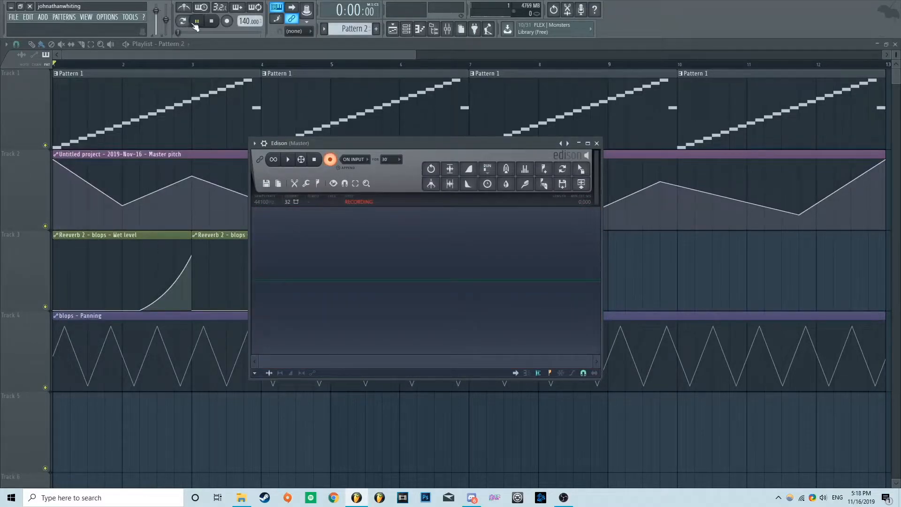
{"action": "left_click", "coordinate": [197, 21]}
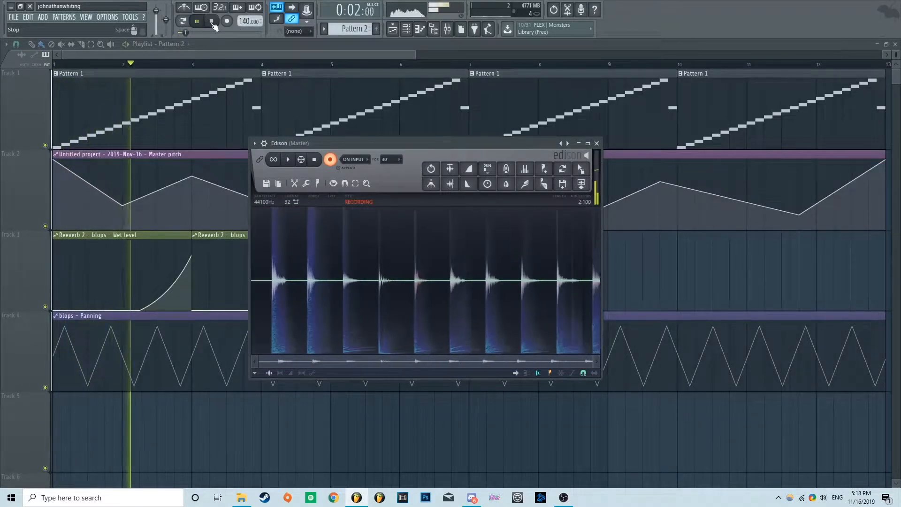
{"action": "key", "text": "space"}
Apply a Drum(loop) stretch to the recording with auto-slice and the Echo grains filling method, and audition the result
{"action": "right_click", "coordinate": [317, 254]}
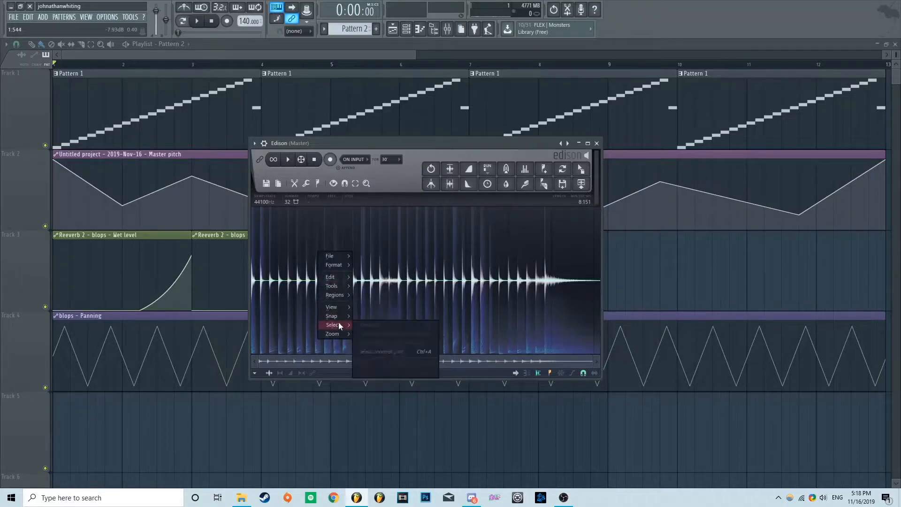
{"action": "mouse_move", "coordinate": [343, 289]}
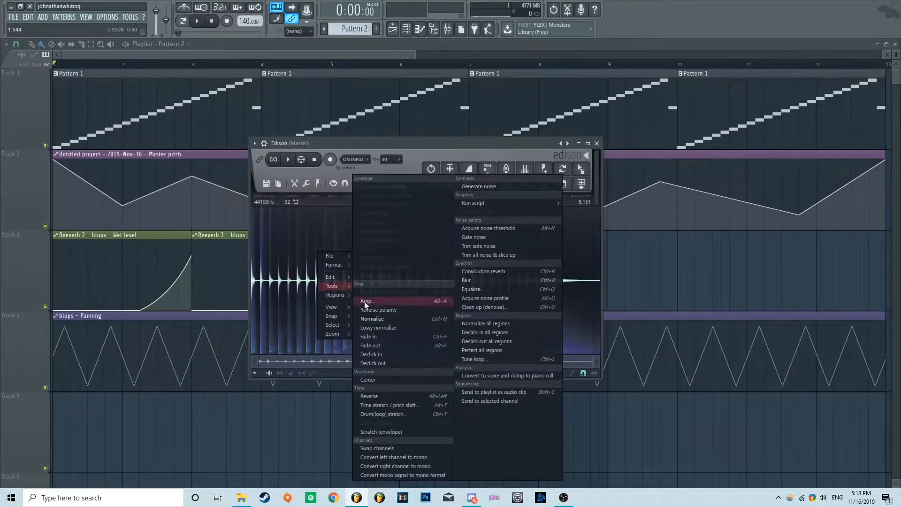
{"action": "left_click", "coordinate": [385, 414]}
{"action": "left_click_drag", "start_coordinate": [579, 127], "coordinate": [446, 134]}
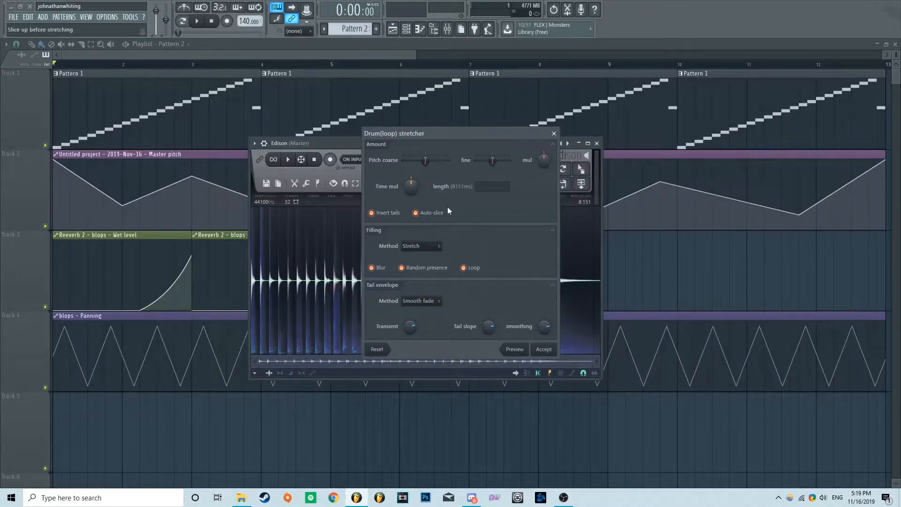
{"action": "left_click", "coordinate": [422, 245]}
{"action": "left_click", "coordinate": [427, 252]}
{"action": "left_click", "coordinate": [544, 349]}
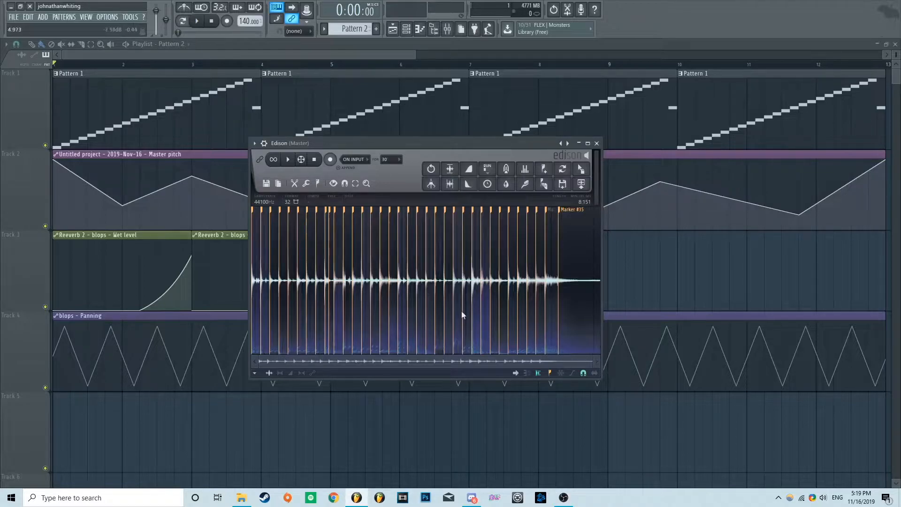
{"action": "left_click", "coordinate": [289, 160]}
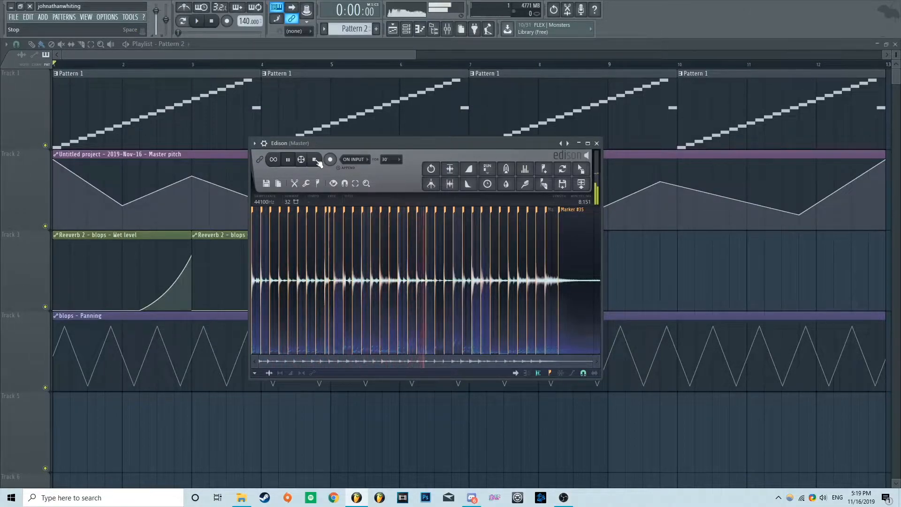
{"action": "left_click", "coordinate": [316, 161]}
Apply another Drum(loop) stretch to the sliced recording with the filling method set to Stretch
{"action": "right_click", "coordinate": [342, 253]}
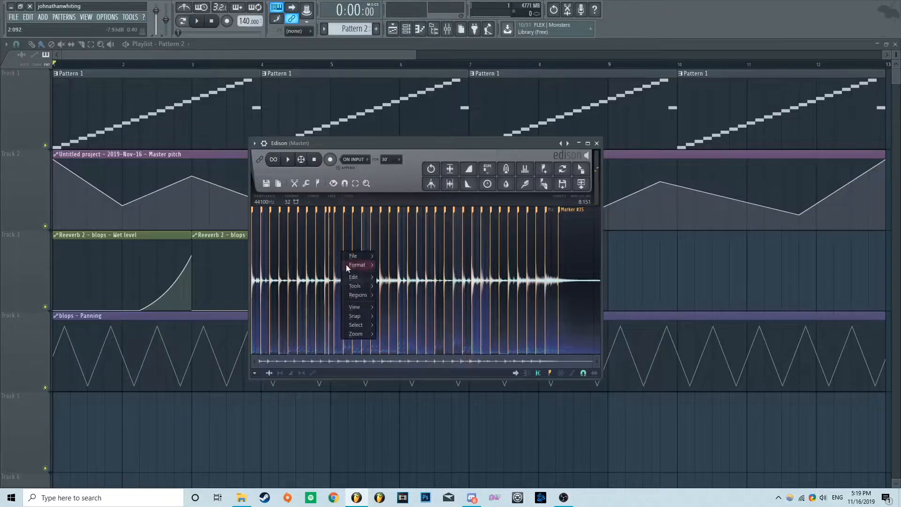
{"action": "mouse_move", "coordinate": [365, 284]}
{"action": "left_click", "coordinate": [428, 412]}
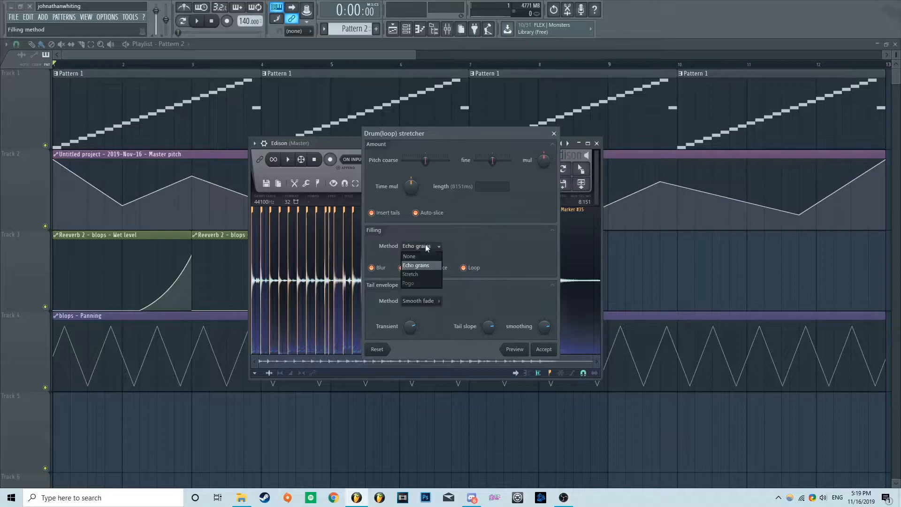
{"action": "left_click", "coordinate": [422, 274]}
{"action": "left_click", "coordinate": [542, 349]}
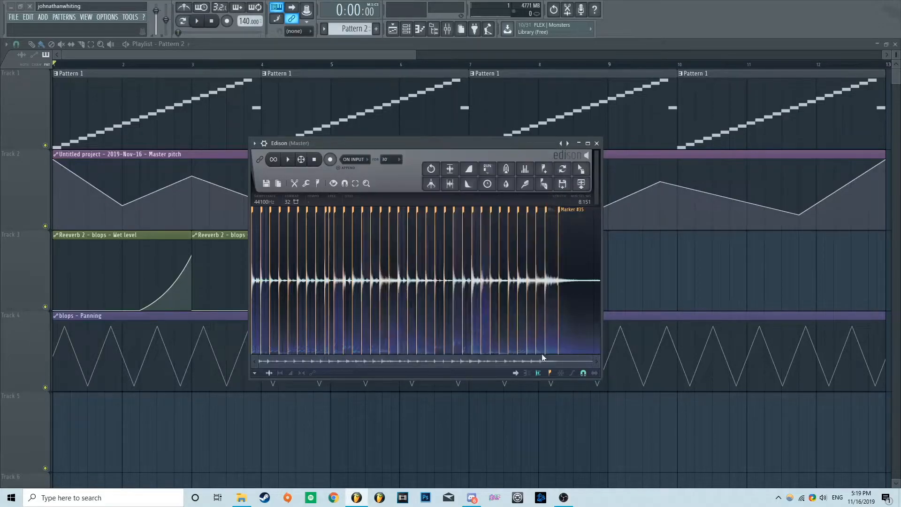
Apply a Drum(loop) stretch to the Edison recording with the filling method set to Pogo and audition the result
{"action": "right_click", "coordinate": [320, 248]}
{"action": "mouse_move", "coordinate": [340, 283]}
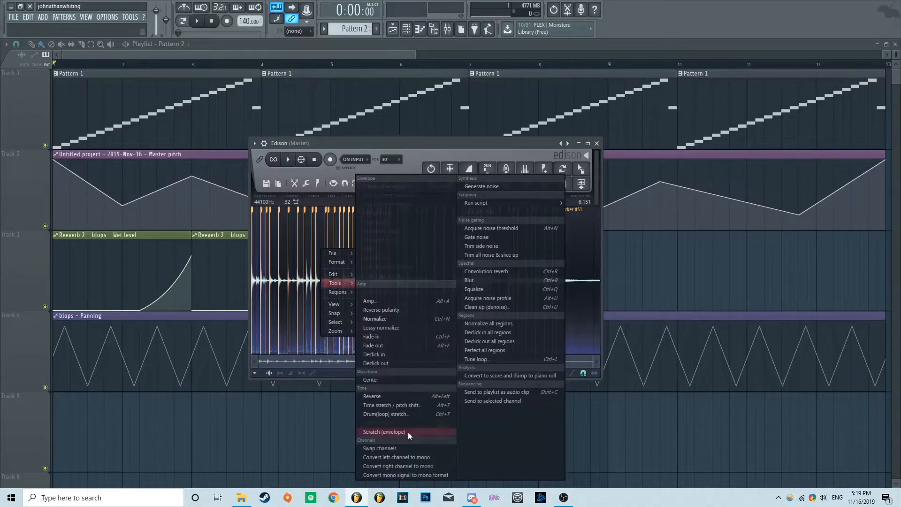
{"action": "left_click", "coordinate": [412, 415]}
{"action": "left_click", "coordinate": [421, 246]}
{"action": "left_click", "coordinate": [422, 282]}
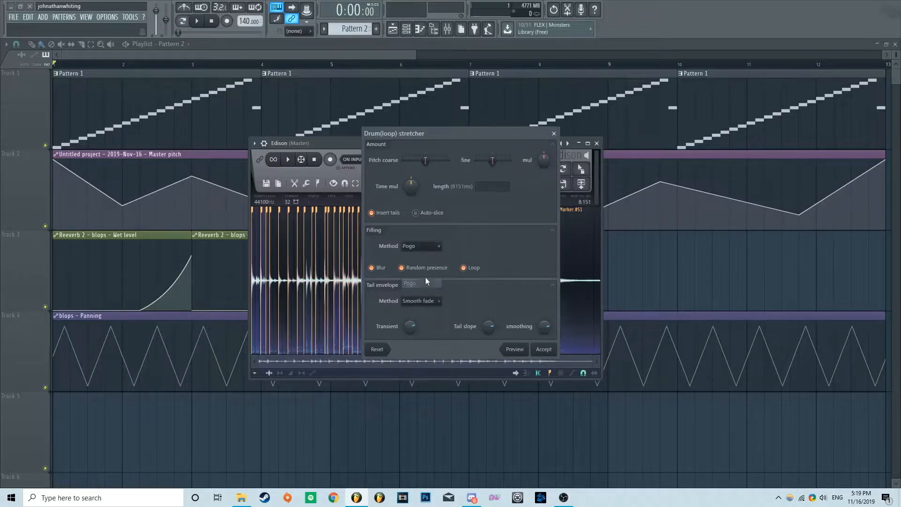
{"action": "left_click", "coordinate": [546, 352]}
{"action": "left_click", "coordinate": [291, 160]}
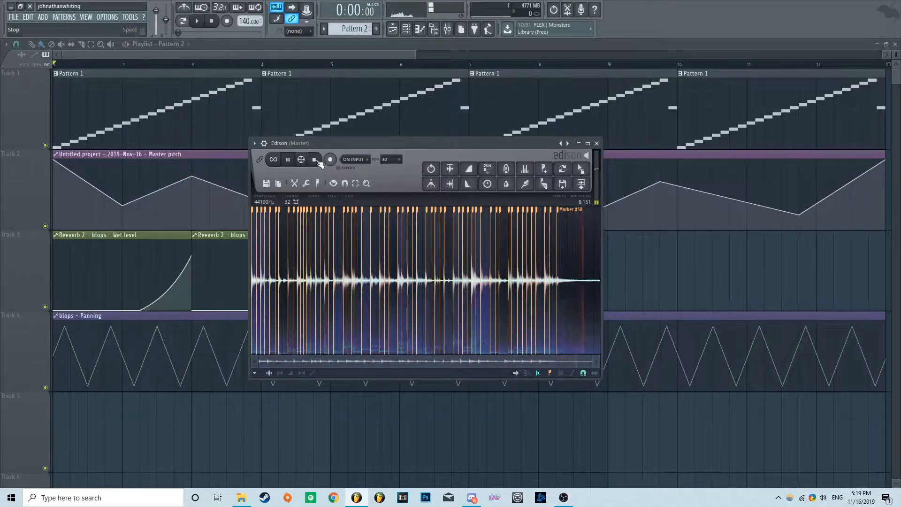
{"action": "left_click", "coordinate": [318, 161]}
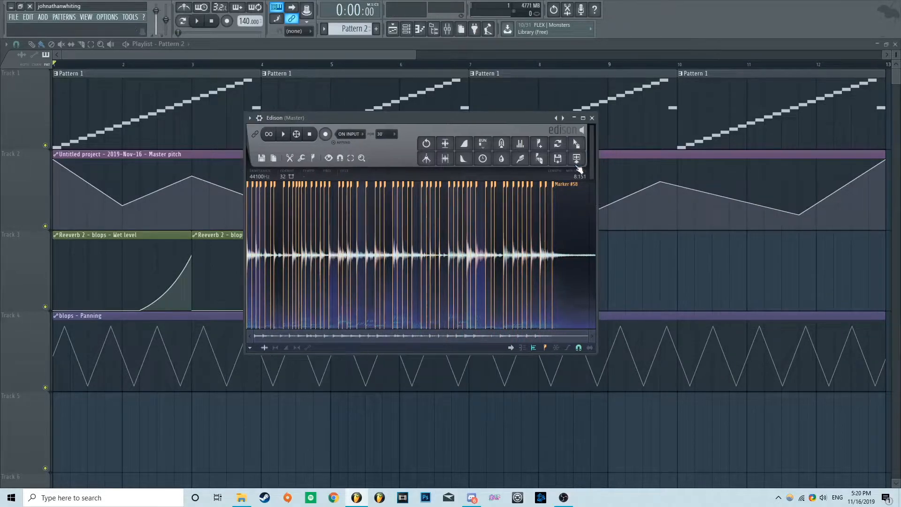
Place the processed Edison recording on playlist Track 5 at the start of the song, mute Track 1, and play the clip
{"action": "left_click_drag", "start_coordinate": [578, 162], "coordinate": [185, 441]}
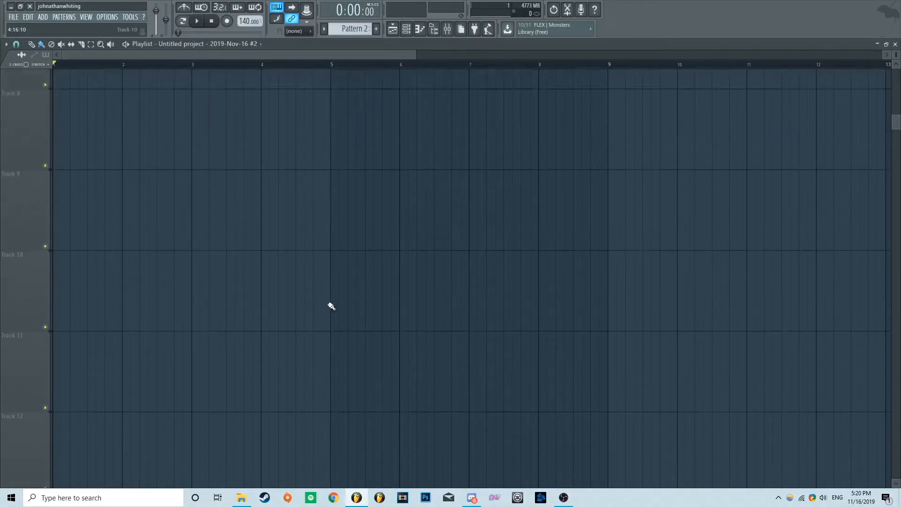
{"action": "scroll", "coordinate": [331, 306], "scroll_direction": "up", "scroll_amount": 7}
{"action": "left_click_drag", "start_coordinate": [209, 449], "coordinate": [78, 449]}
{"action": "key", "text": "space"}
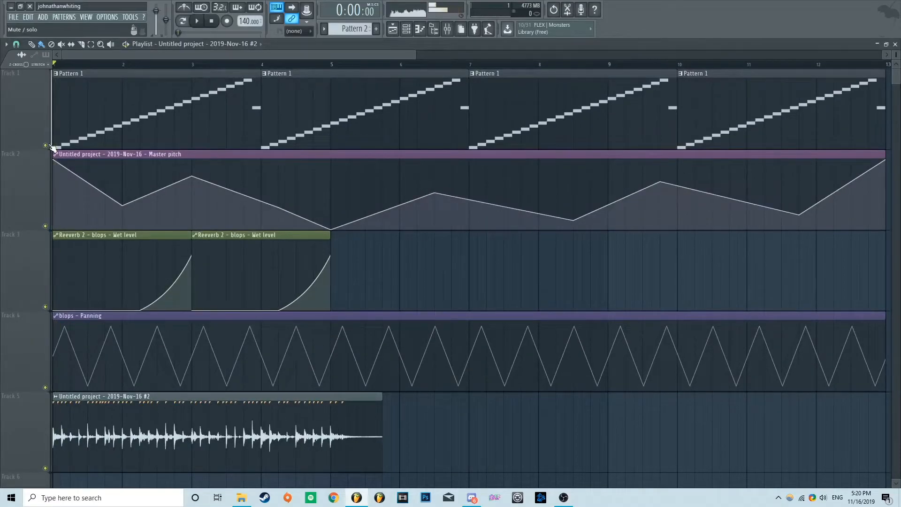
{"action": "left_click", "coordinate": [48, 145]}
{"action": "key", "text": "space"}
{"action": "scroll", "coordinate": [479, 427], "scroll_direction": "down", "scroll_amount": 1}
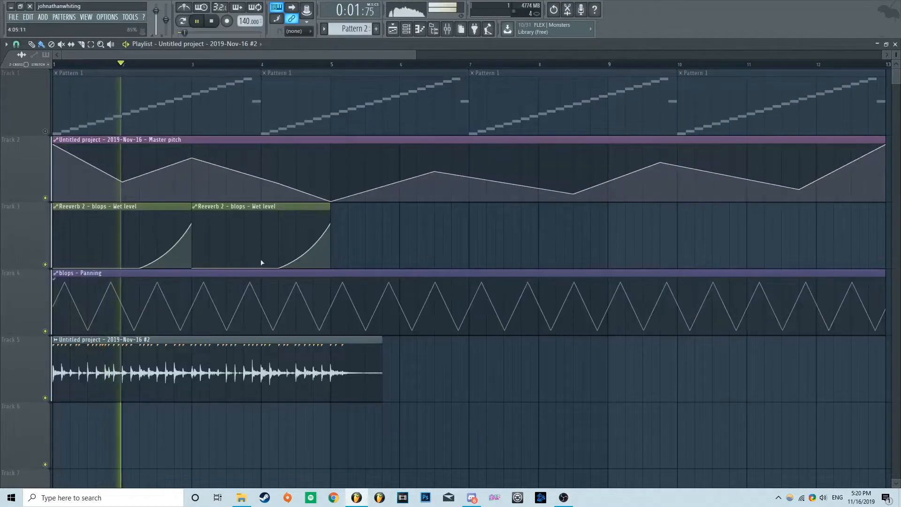
Trim the Track 5 audio clip to end at bar 5 and unmute Track 1
{"action": "left_click_drag", "start_coordinate": [331, 342], "coordinate": [327, 394]}
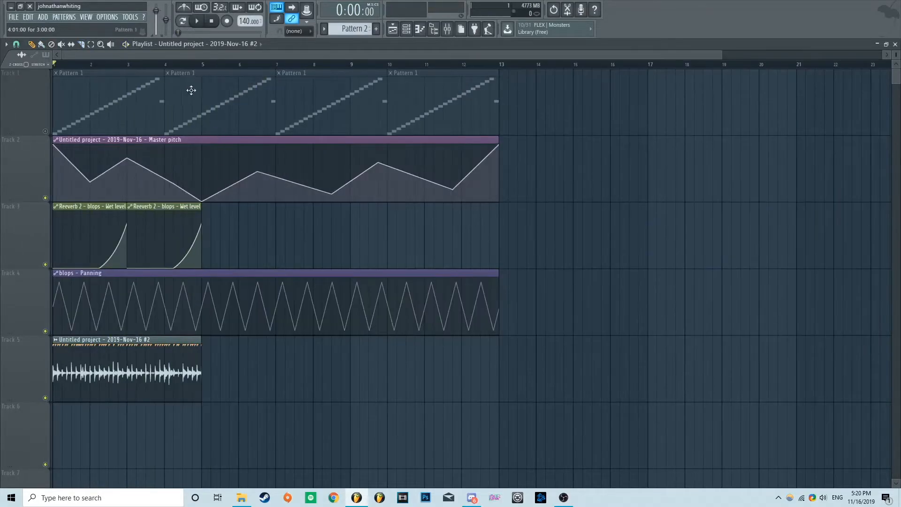
{"action": "left_click_drag", "start_coordinate": [202, 64], "coordinate": [388, 64]}
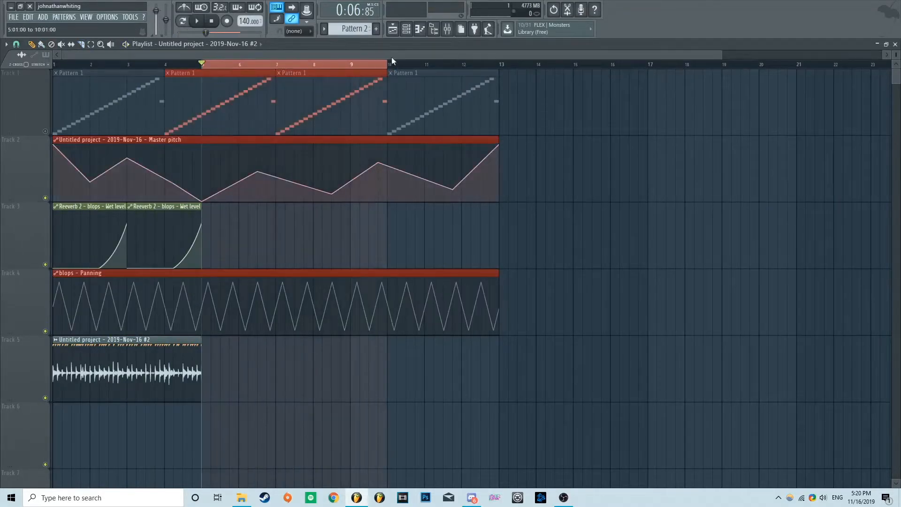
{"action": "left_click", "coordinate": [46, 130]}
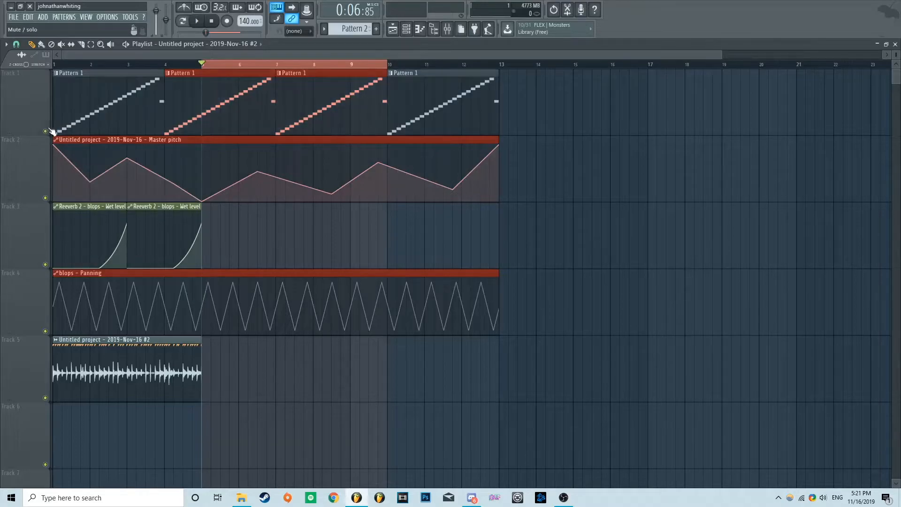
{"action": "left_click", "coordinate": [63, 64]}
Check Edison on the master track and inspect the start of the Track 5 audio clip up close against Pattern 1
{"action": "key", "text": "F9"}
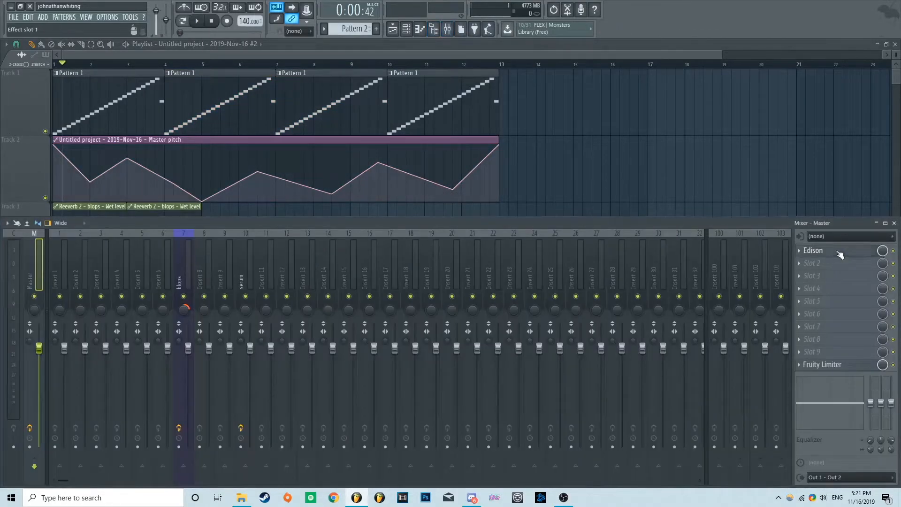
{"action": "left_click", "coordinate": [839, 254]}
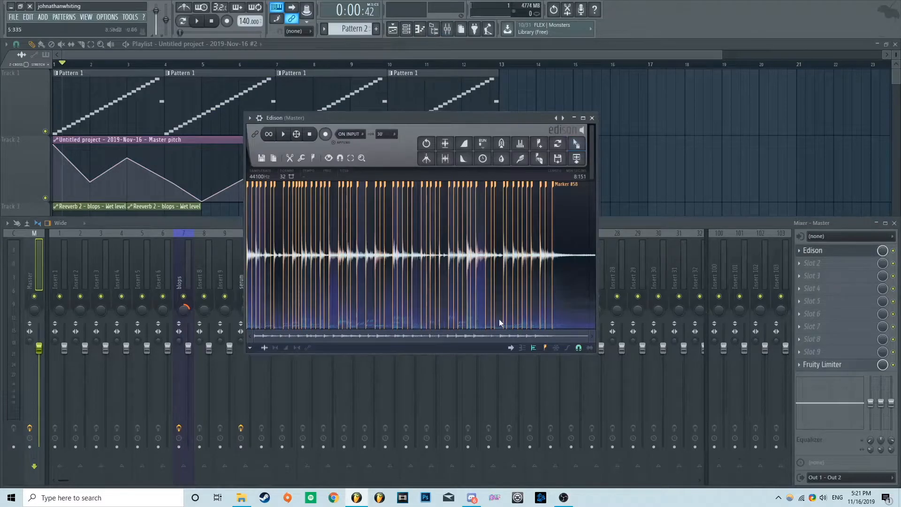
{"action": "left_click", "coordinate": [645, 140]}
{"action": "scroll", "coordinate": [114, 338], "scroll_direction": "up", "scroll_amount": 7}
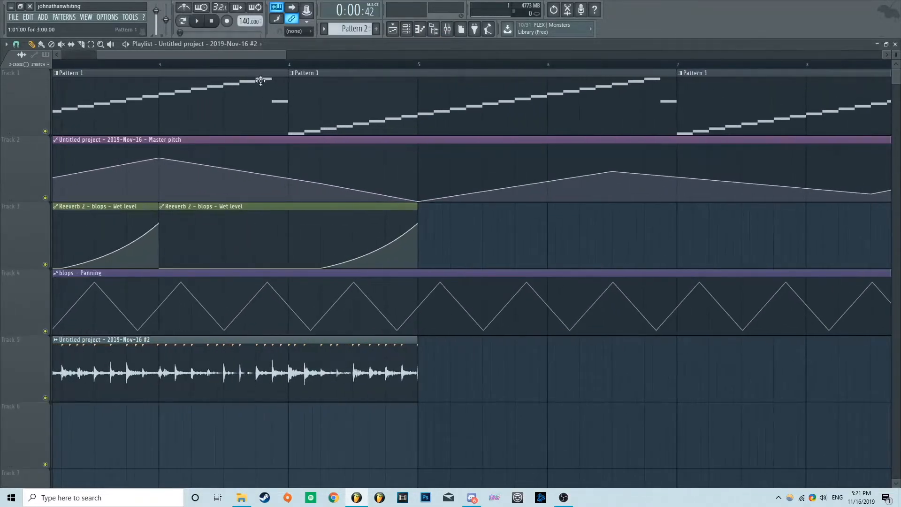
{"action": "left_click_drag", "start_coordinate": [99, 54], "coordinate": [42, 55]}
{"action": "scroll", "coordinate": [117, 375], "scroll_direction": "up", "scroll_amount": 4}
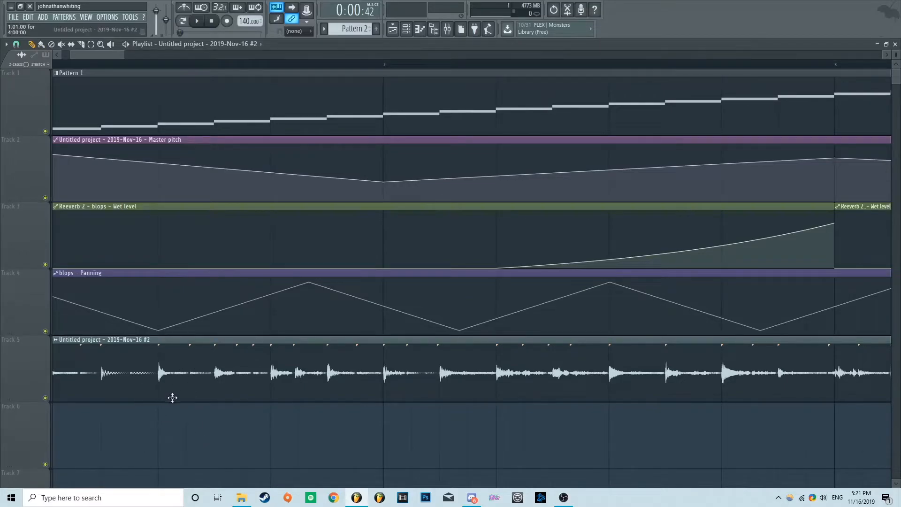
{"action": "scroll", "coordinate": [328, 379], "scroll_direction": "down", "scroll_amount": 7}
Reopen Edison on the master track and bring up the Drum(loop) stretcher for its recording
{"action": "left_click", "coordinate": [452, 27]}
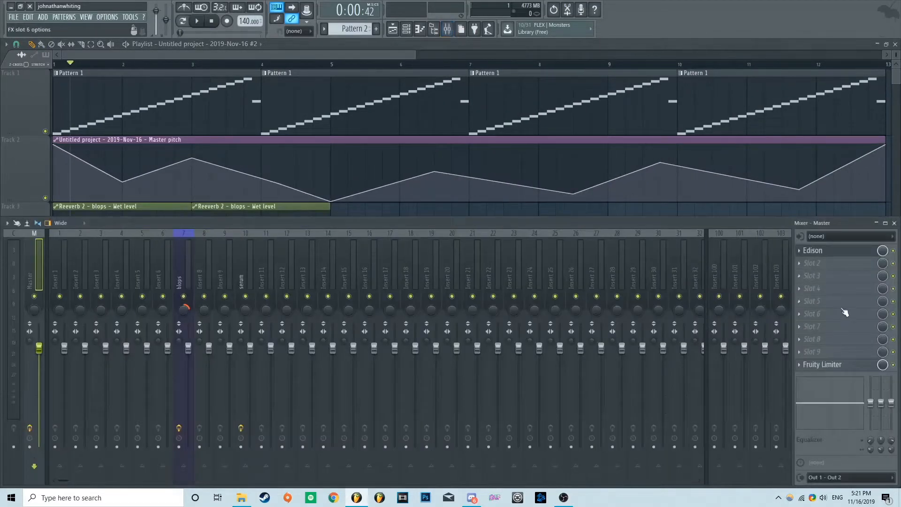
{"action": "left_click", "coordinate": [851, 252]}
{"action": "left_click", "coordinate": [893, 223]}
{"action": "right_click", "coordinate": [326, 204]}
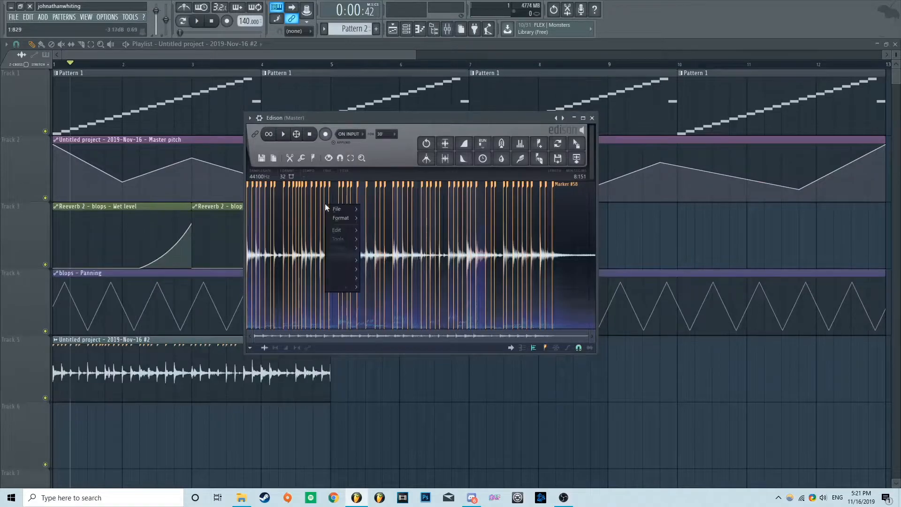
{"action": "mouse_move", "coordinate": [340, 239]}
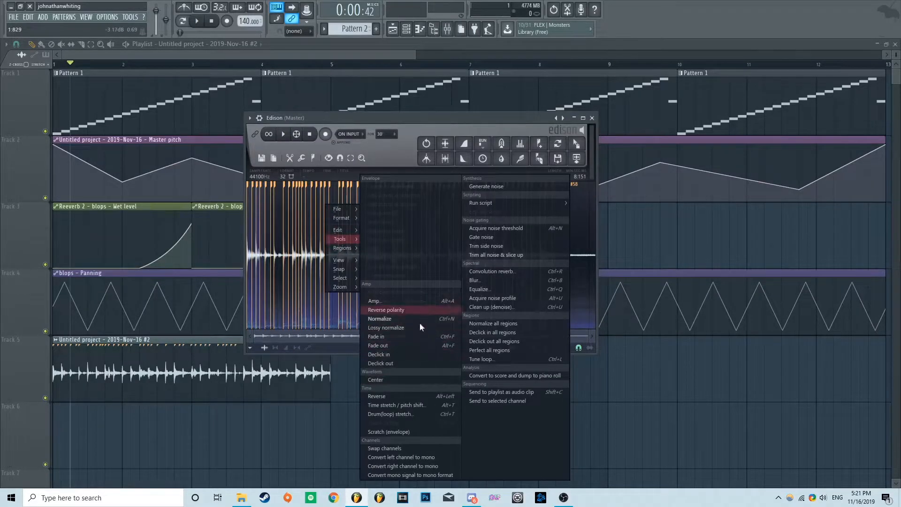
{"action": "left_click", "coordinate": [418, 414]}
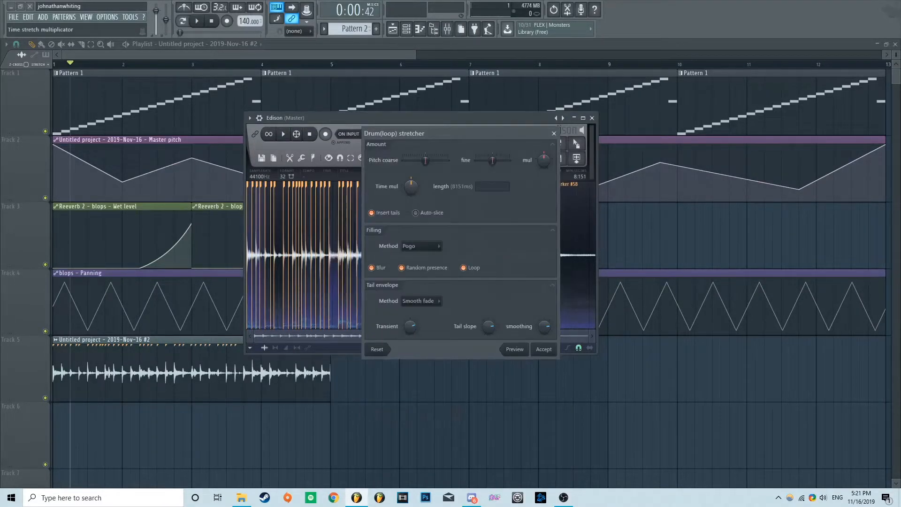
Stretch the recording to twice its length with auto-slice and the Echo grains filling method, and audition the result
{"action": "left_click", "coordinate": [435, 247]}
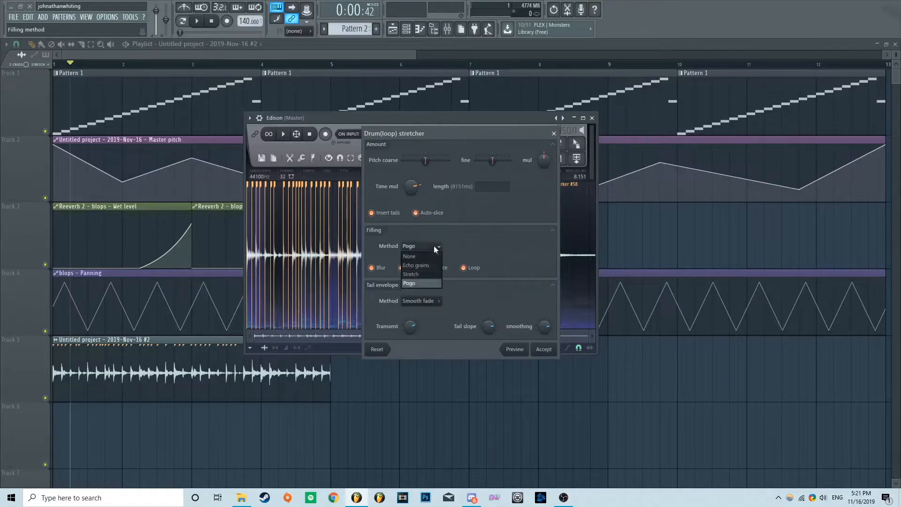
{"action": "left_click", "coordinate": [431, 273]}
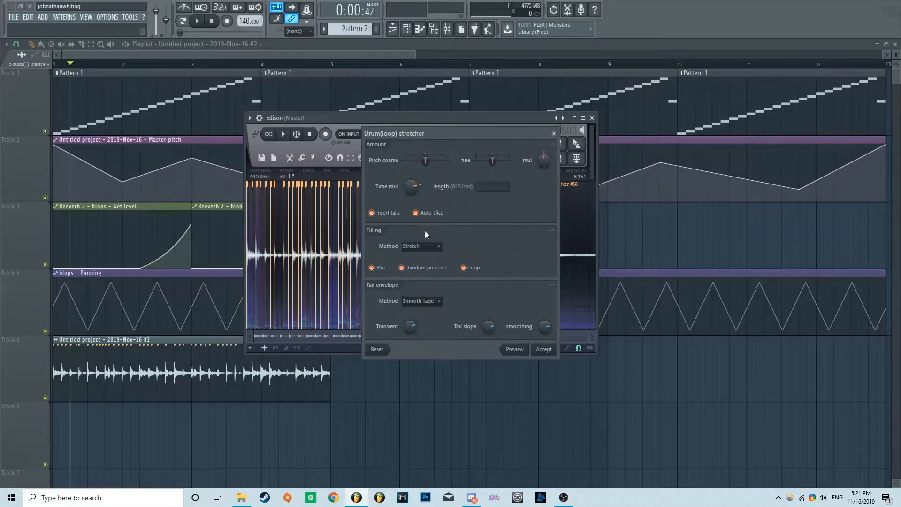
{"action": "left_click", "coordinate": [415, 245]}
{"action": "left_click", "coordinate": [424, 264]}
{"action": "left_click", "coordinate": [546, 349]}
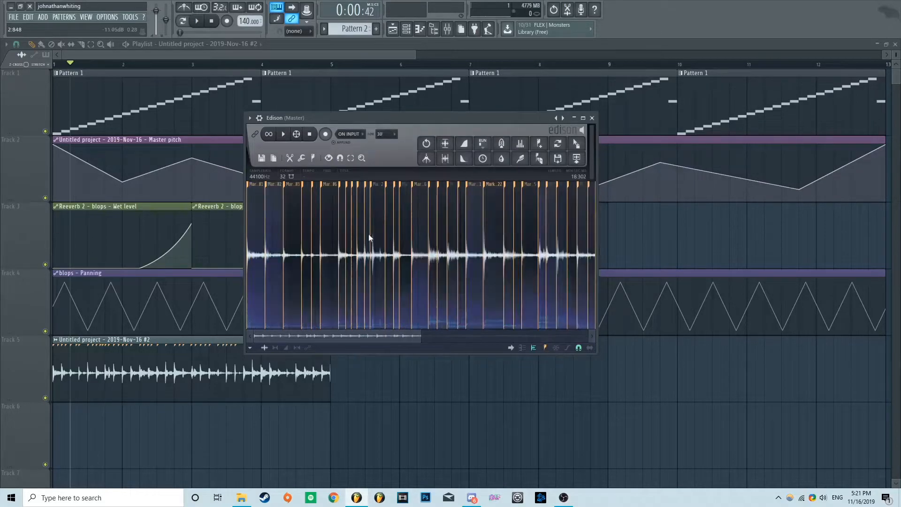
{"action": "left_click", "coordinate": [286, 135]}
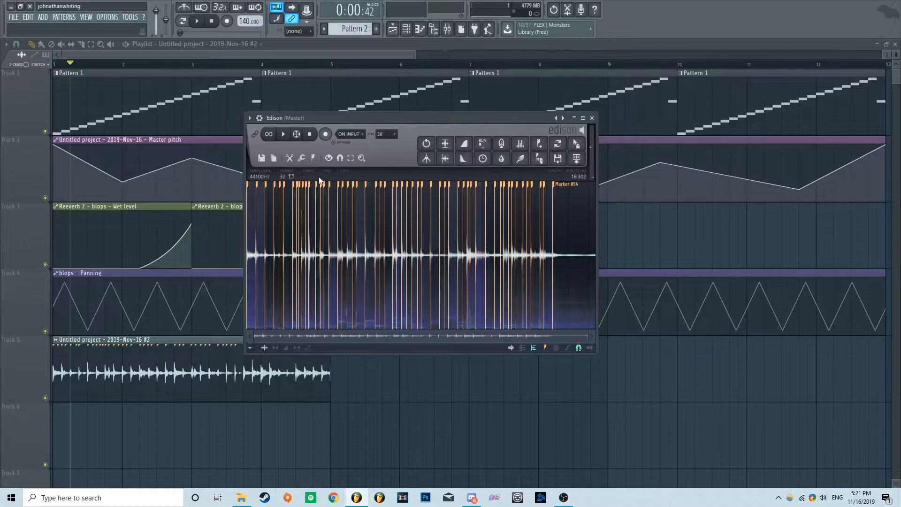
Close the playlist, open the existing Slicex channel from the Unsorted channel group, and move the Edison window clear of it
{"action": "left_click", "coordinate": [896, 44]}
{"action": "left_click", "coordinate": [69, 46]}
{"action": "left_click", "coordinate": [68, 86]}
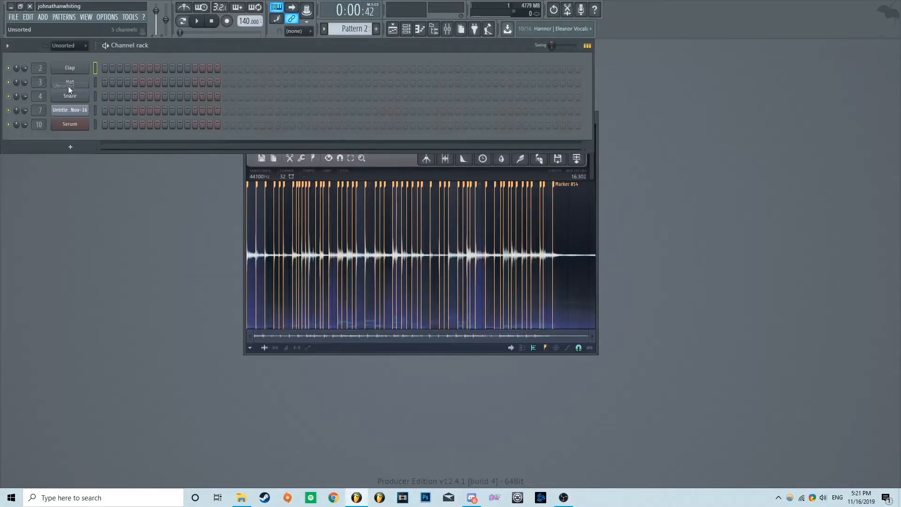
{"action": "left_click", "coordinate": [70, 110]}
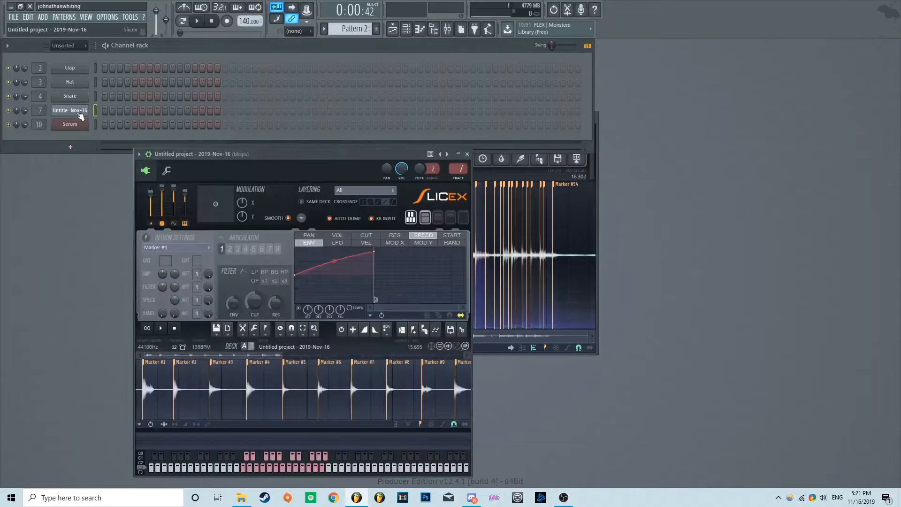
{"action": "left_click", "coordinate": [595, 180]}
{"action": "left_click_drag", "start_coordinate": [445, 118], "coordinate": [655, 78]}
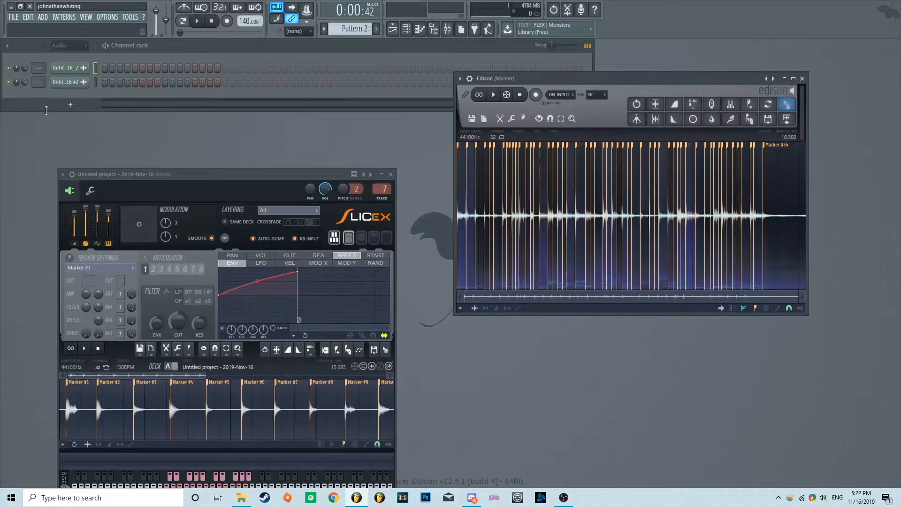
Add a second Slicex channel to the Unsorted group and load the stretched Edison recording into it
{"action": "left_click", "coordinate": [69, 45]}
{"action": "left_click", "coordinate": [69, 87]}
{"action": "left_click", "coordinate": [71, 147]}
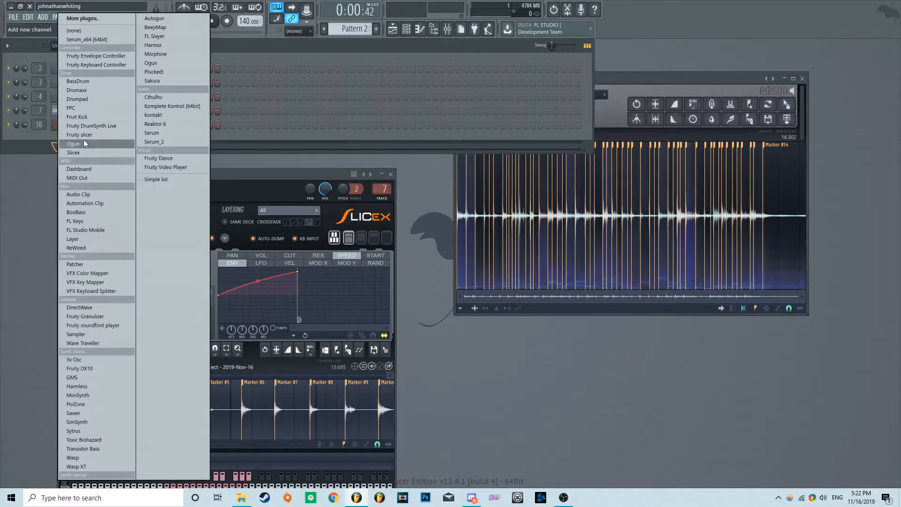
{"action": "left_click", "coordinate": [88, 149]}
{"action": "left_click_drag", "start_coordinate": [787, 104], "coordinate": [164, 334]}
{"action": "left_click_drag", "start_coordinate": [213, 117], "coordinate": [540, 55]}
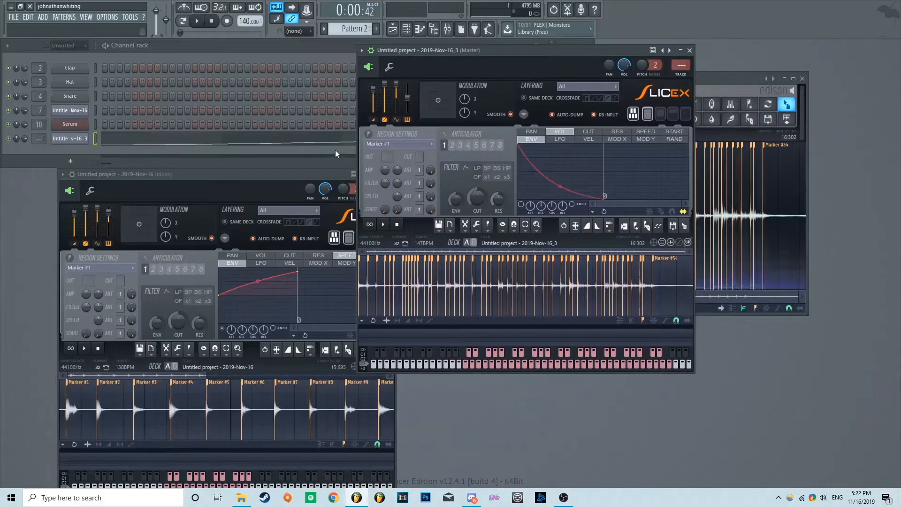
Replace the new Slicex channel's dumped notes with an even rising sequence from Marker #1 to Marker #32 over four bars, and audition it
{"action": "left_click", "coordinate": [301, 150]}
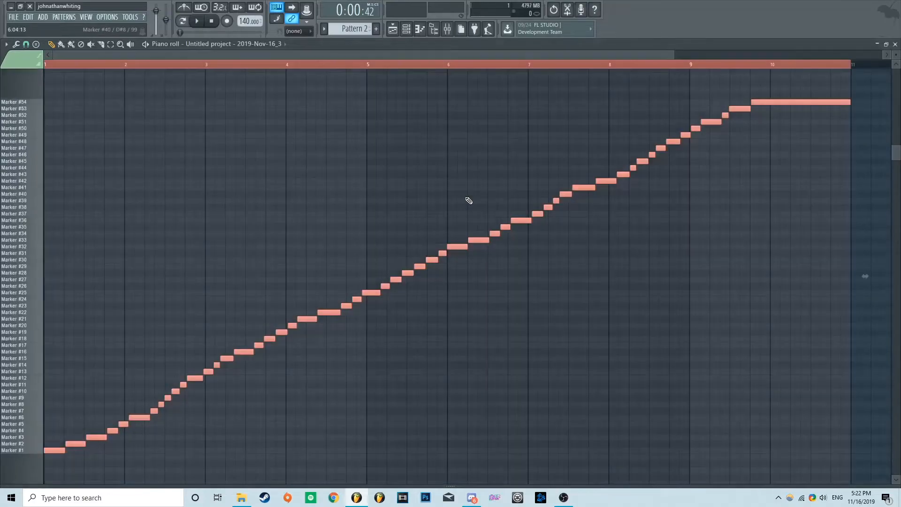
{"action": "key", "text": "Delete"}
{"action": "key", "text": "space"}
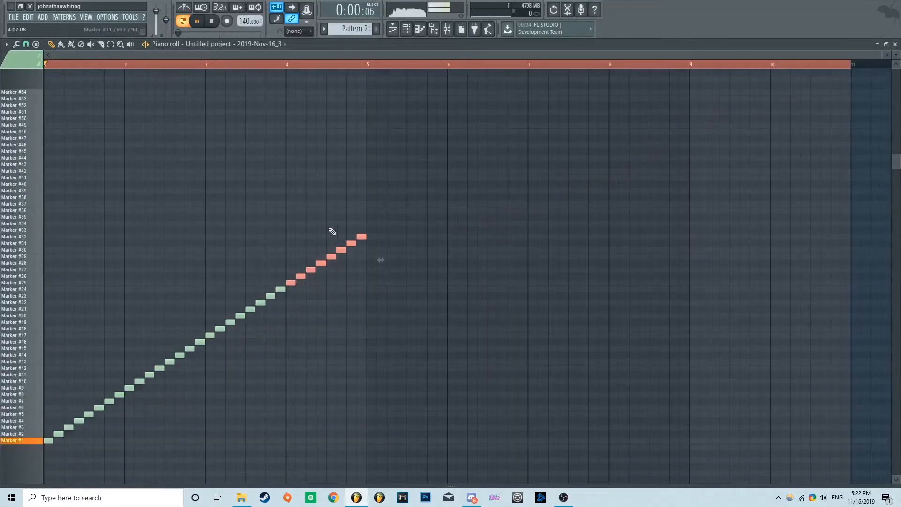
{"action": "key", "text": "ctrl+d"}
{"action": "key", "text": "F7"}
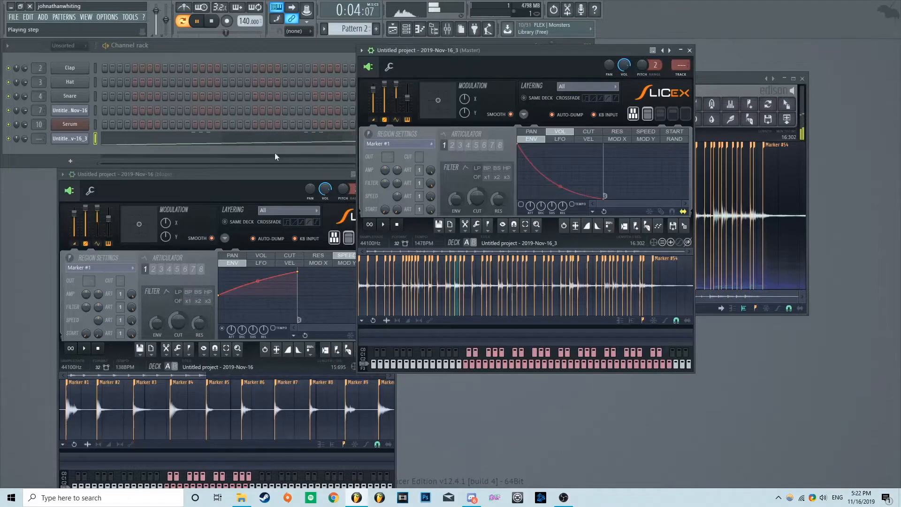
{"action": "key", "text": "F7"}
{"action": "right_click", "coordinate": [254, 168], "text": "ctrl"}
{"action": "left_click_drag", "start_coordinate": [770, 97], "coordinate": [181, 123]}
{"action": "key", "text": "Delete"}
{"action": "key", "text": "space"}
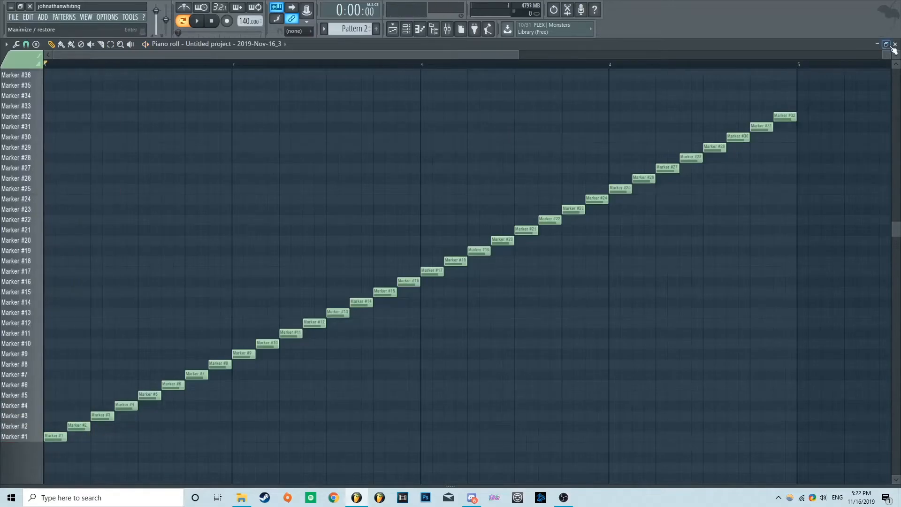
{"action": "key", "text": "F7"}
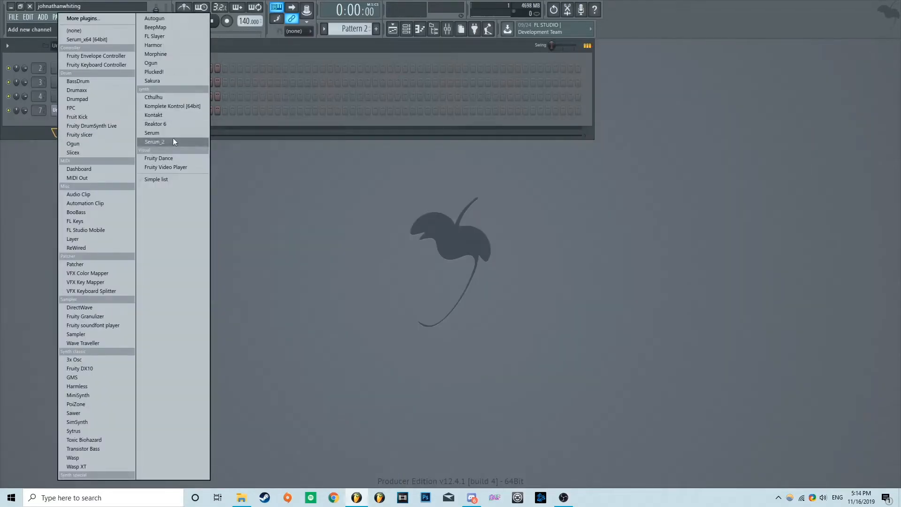
Add a Serum synth channel to the channel rack and reposition its window
{"action": "left_click", "coordinate": [173, 141]}
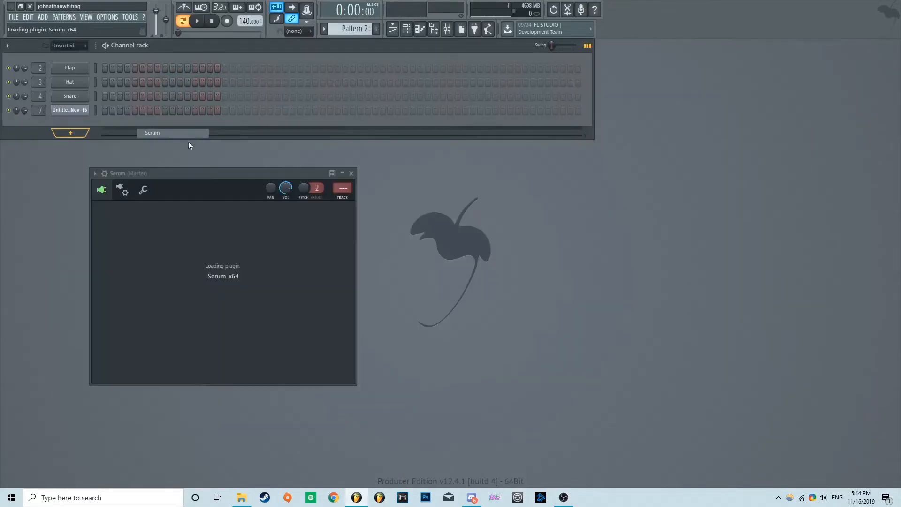
{"action": "left_click_drag", "start_coordinate": [258, 181], "coordinate": [415, 64]}
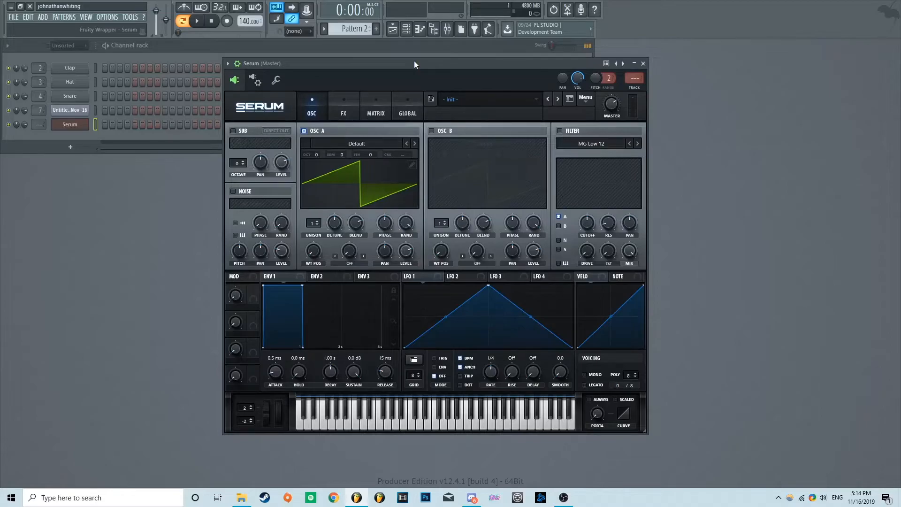
{"action": "mouse_move", "coordinate": [414, 61]}
{"action": "left_mouse_down"}
{"action": "mouse_move", "coordinate": [390, 83]}
{"action": "mouse_move", "coordinate": [413, 62]}
{"action": "left_mouse_up"}
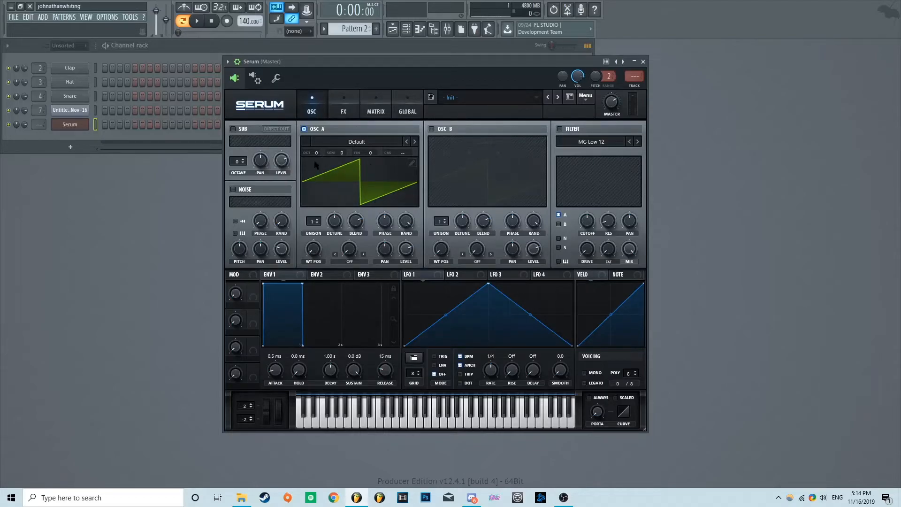
Set Serum's oscillator A to -4 octaves, audition it at C4 in the piano roll, and return to the Serum window
{"action": "left_click_drag", "start_coordinate": [316, 152], "coordinate": [316, 162]}
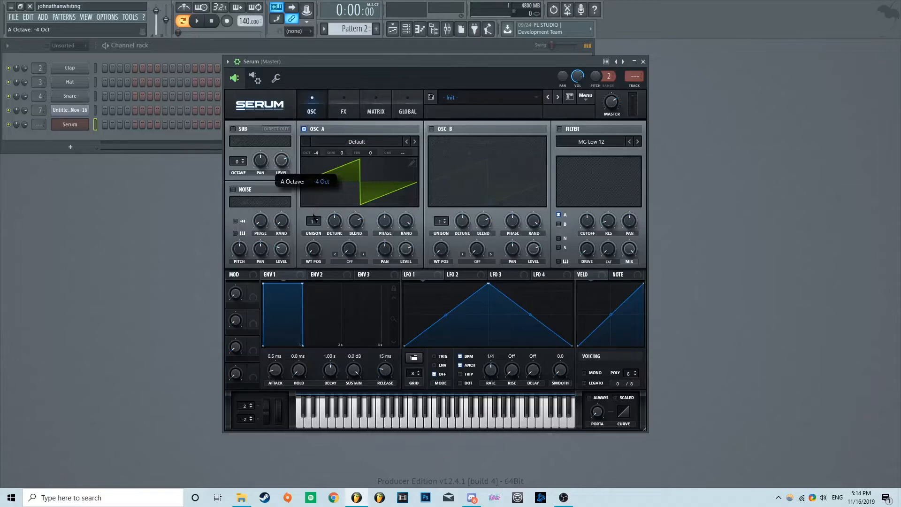
{"action": "left_click", "coordinate": [204, 175]}
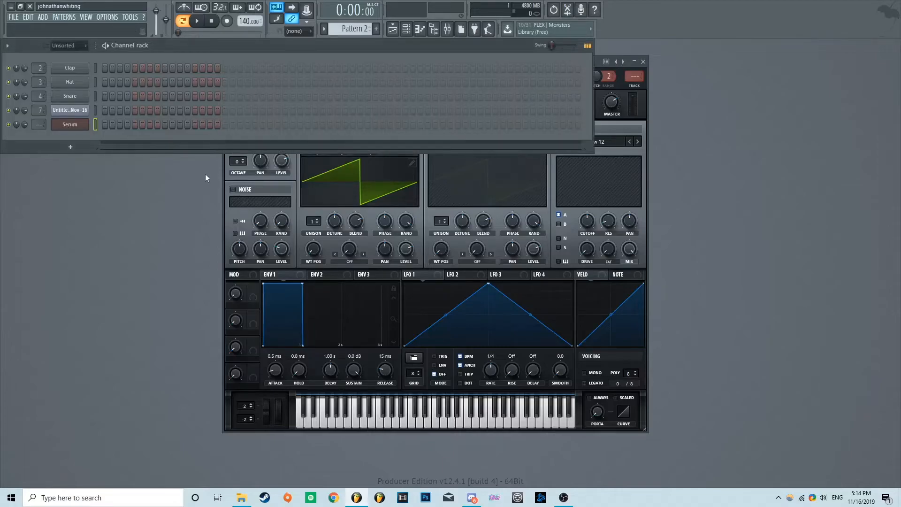
{"action": "left_click", "coordinate": [421, 30]}
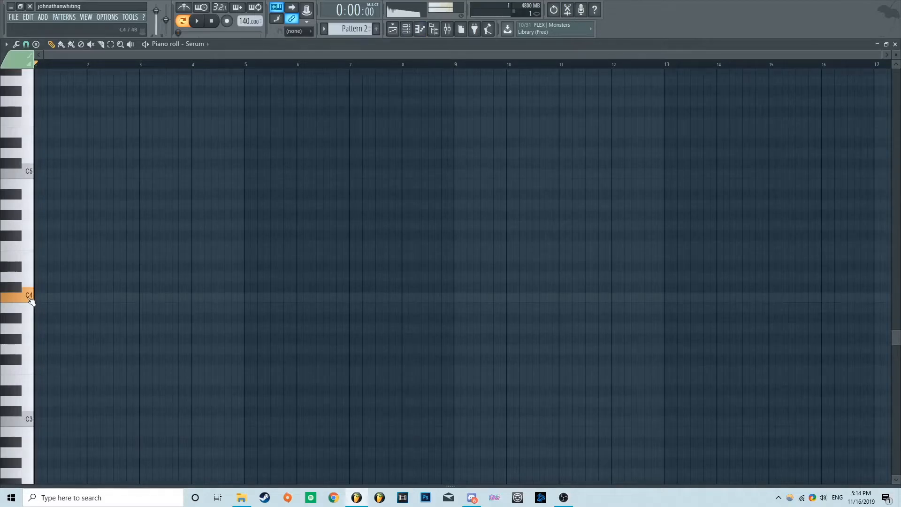
{"action": "left_click", "coordinate": [895, 44]}
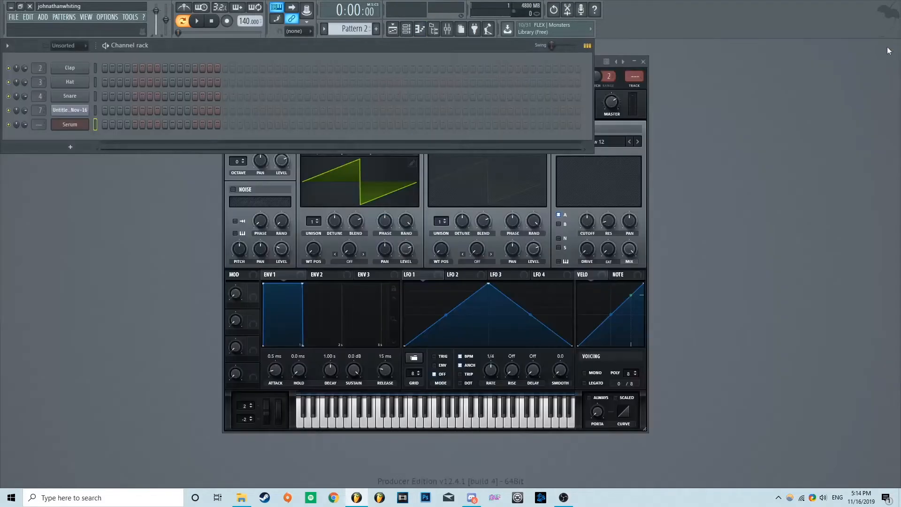
{"action": "left_click", "coordinate": [597, 69]}
{"action": "left_click", "coordinate": [229, 61]}
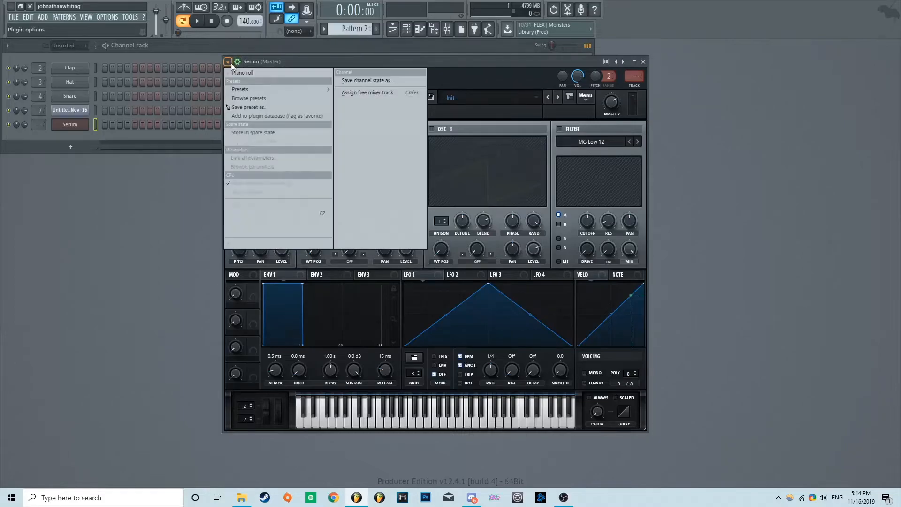
{"action": "left_click", "coordinate": [243, 243]}
Enable Serum's filter with the Formant-II type and adjust its cutoff while auditioning the sound
{"action": "left_click", "coordinate": [559, 129]}
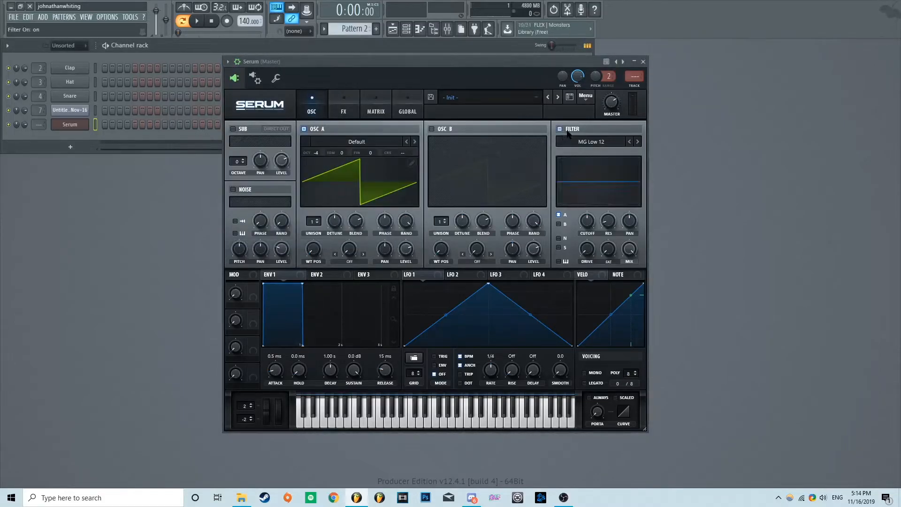
{"action": "left_click", "coordinate": [591, 141]}
{"action": "mouse_move", "coordinate": [582, 183]}
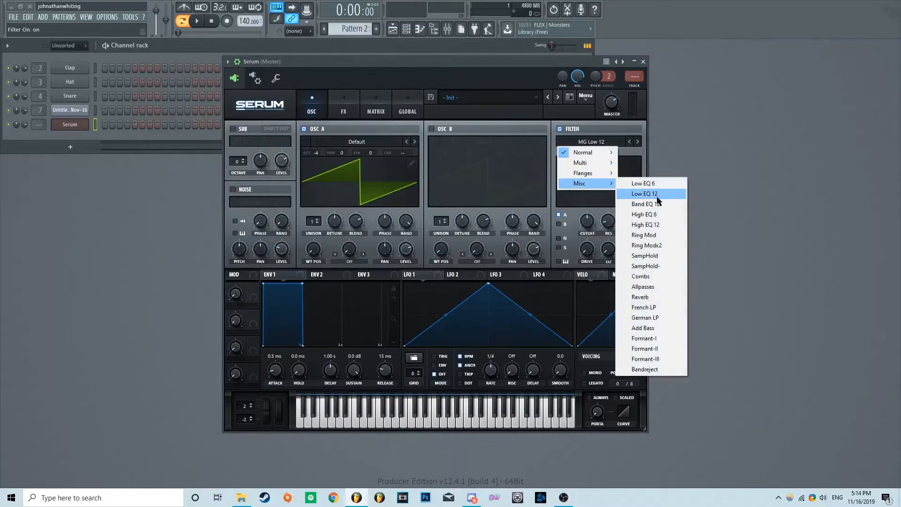
{"action": "left_click", "coordinate": [654, 348]}
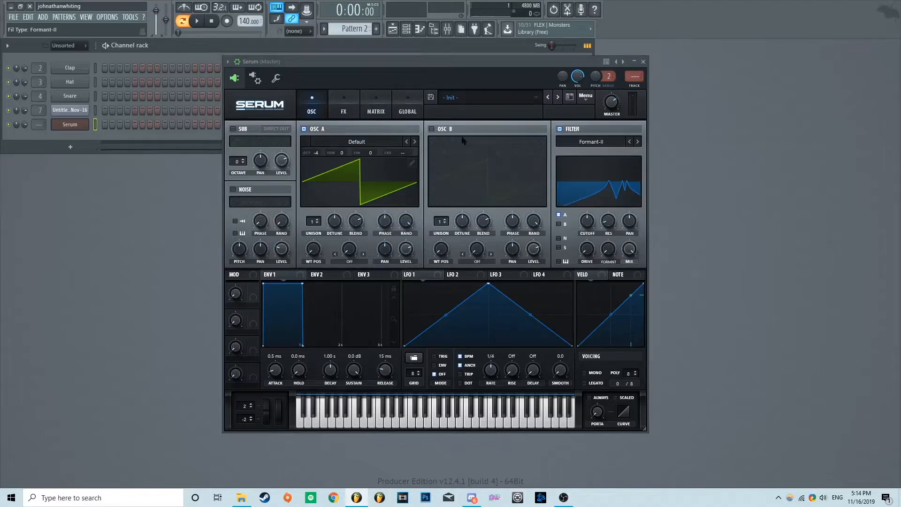
{"action": "key", "text": "z"}
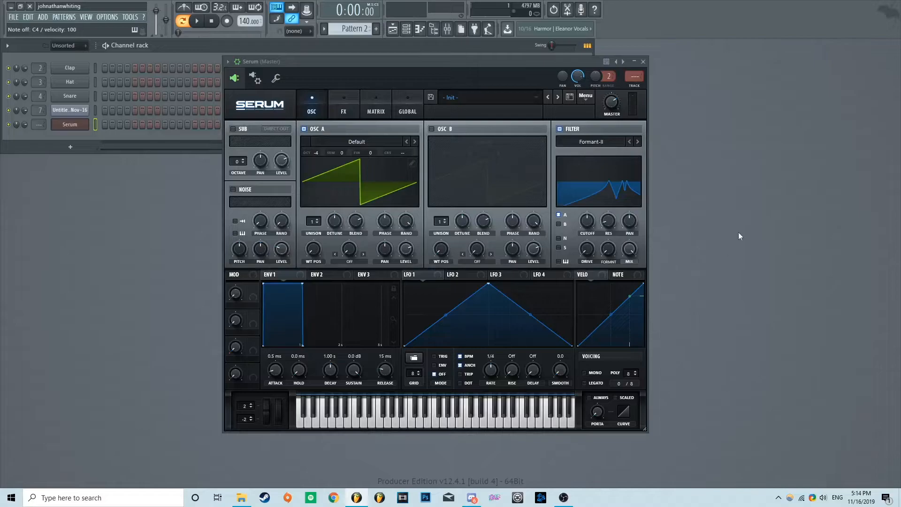
{"action": "mouse_move", "coordinate": [589, 225]}
{"action": "left_mouse_down"}
{"action": "mouse_move", "coordinate": [584, 261]}
{"action": "mouse_move", "coordinate": [594, 184]}
{"action": "mouse_move", "coordinate": [592, 220]}
{"action": "left_mouse_up"}
Set oscillator A's coarse pitch to 12.16, modulate it and the filter cutoff from LFO 1 at a one-bar rate, and audition
{"action": "left_click_drag", "start_coordinate": [449, 61], "coordinate": [441, 61]}
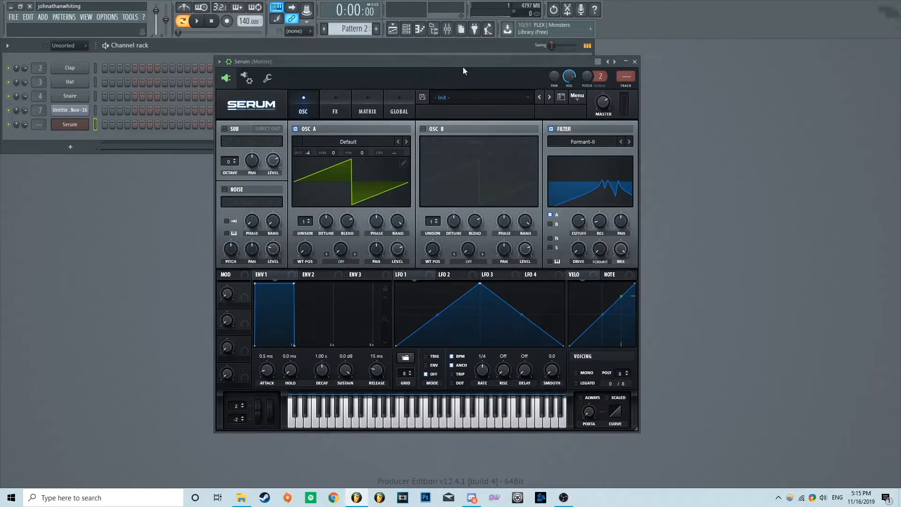
{"action": "left_click", "coordinate": [635, 62]}
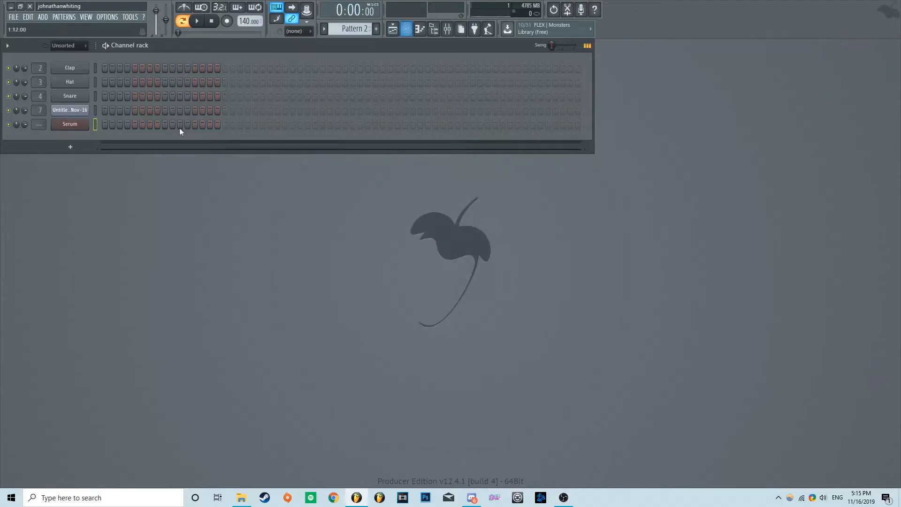
{"action": "left_click", "coordinate": [70, 124]}
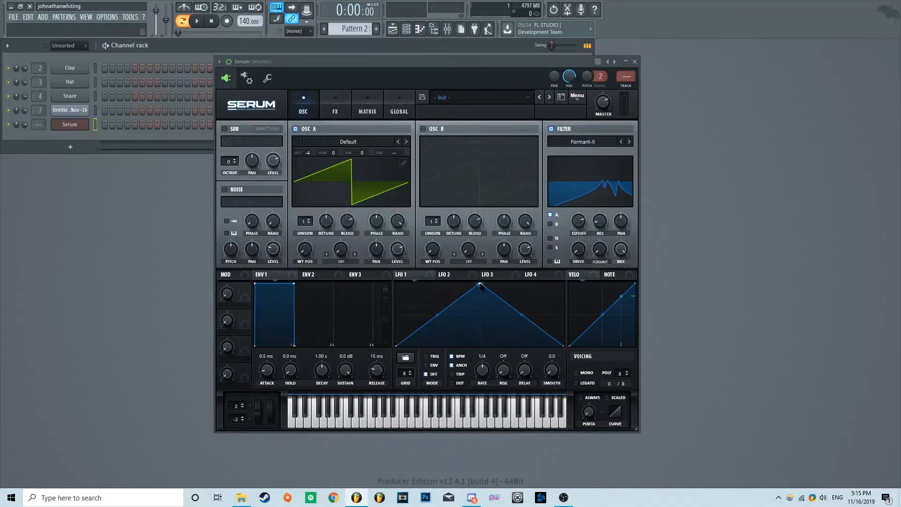
{"action": "left_click_drag", "start_coordinate": [396, 153], "coordinate": [473, 337]}
{"action": "double_click", "coordinate": [391, 161]}
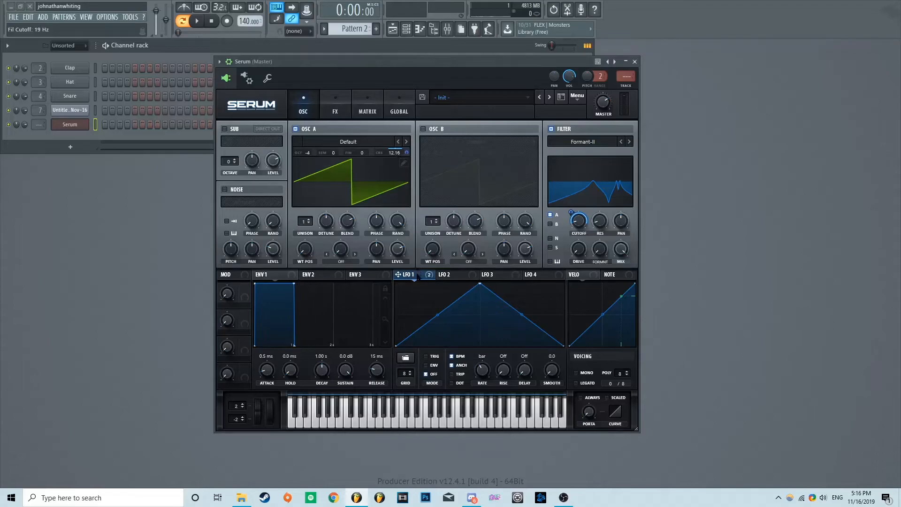
{"action": "left_click", "coordinate": [727, 168]}
{"action": "key", "text": "z"}
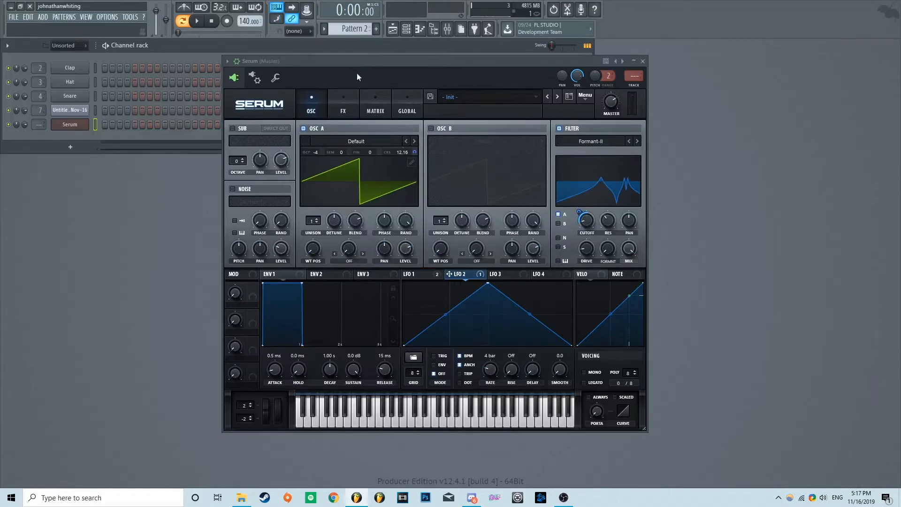
Close Serum, route its channel to mixer track 10, and name that track serum
{"action": "left_click", "coordinate": [346, 108]}
{"action": "left_click", "coordinate": [323, 99]}
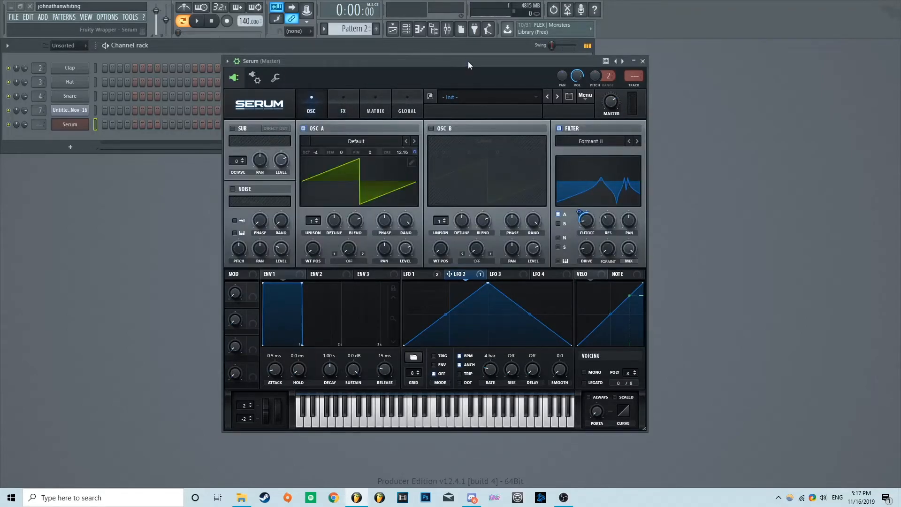
{"action": "left_click_drag", "start_coordinate": [469, 61], "coordinate": [441, 53]}
{"action": "left_click", "coordinate": [448, 29]}
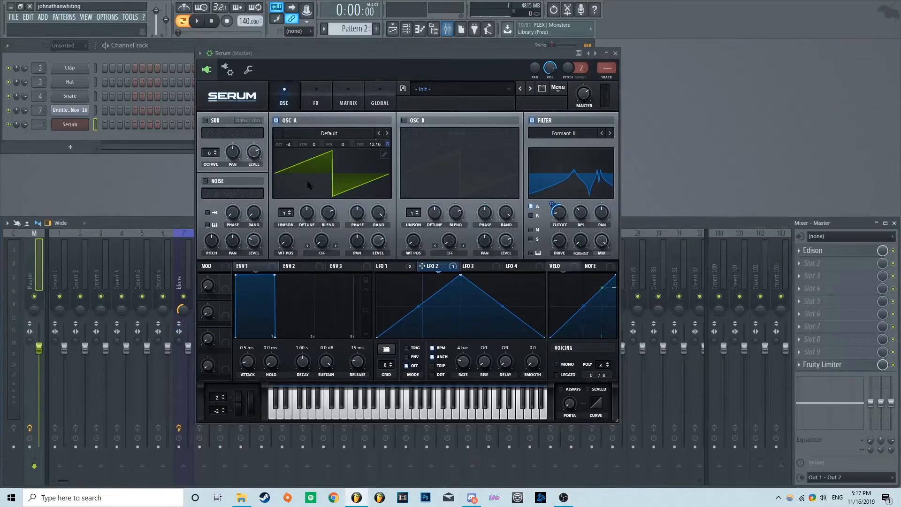
{"action": "left_click", "coordinate": [616, 53]}
{"action": "left_click", "coordinate": [177, 275]}
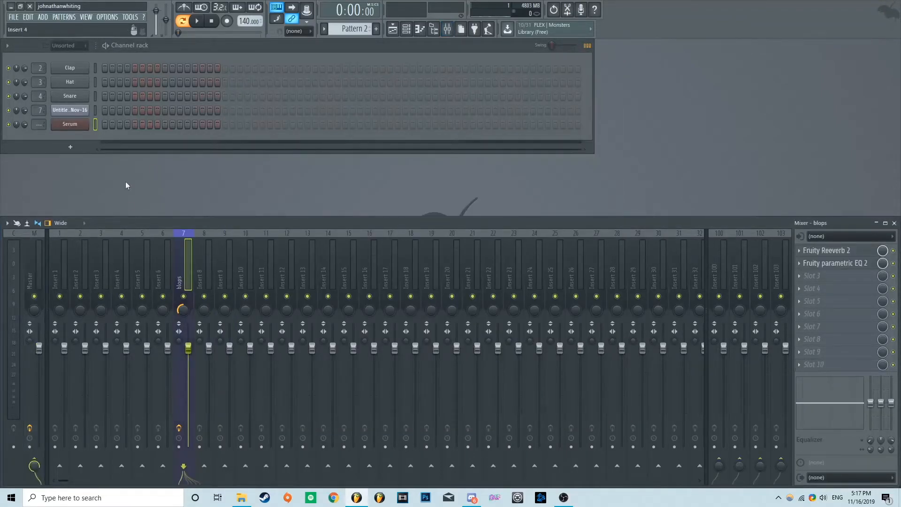
{"action": "left_click_drag", "start_coordinate": [34, 125], "coordinate": [33, 122]}
{"action": "key", "text": "F2"}
{"action": "type", "text": "serum"}
{"action": "key", "text": "Return"}
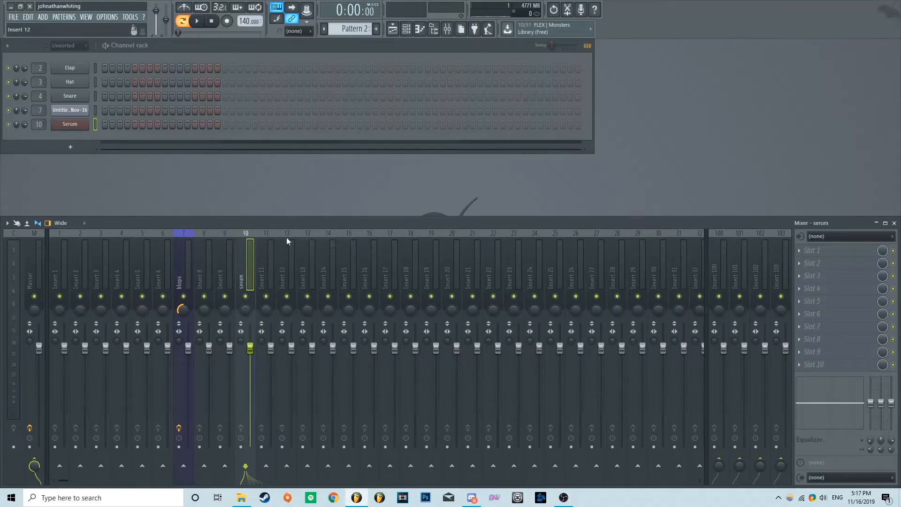
Load Effector in the serum track's first effect slot with the Vowel effect, and switch off Serum's own filter
{"action": "left_click", "coordinate": [837, 253]}
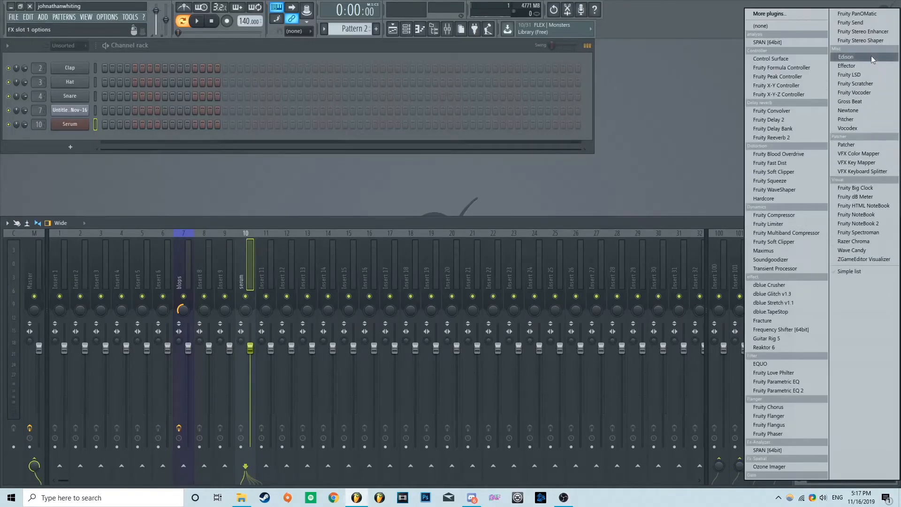
{"action": "left_click", "coordinate": [859, 66]}
{"action": "left_click_drag", "start_coordinate": [221, 164], "coordinate": [494, 113]}
{"action": "left_click", "coordinate": [520, 297]}
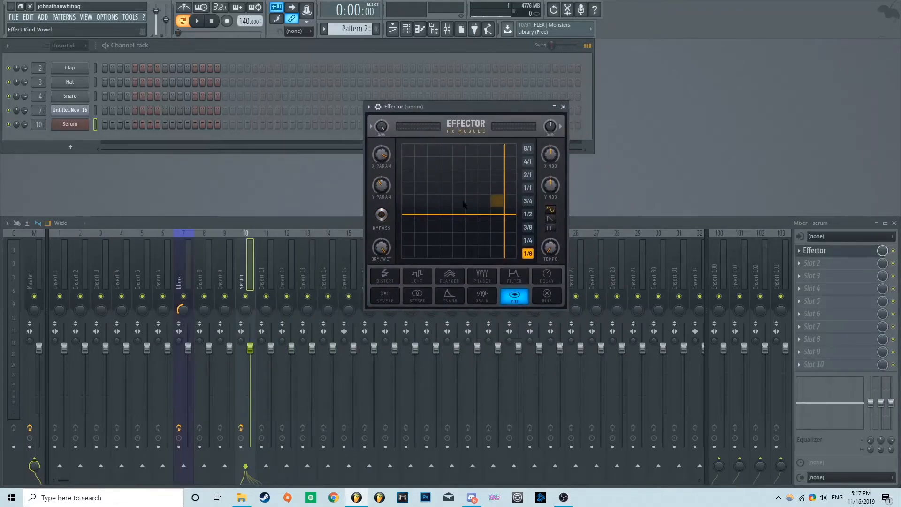
{"action": "left_click", "coordinate": [69, 124]}
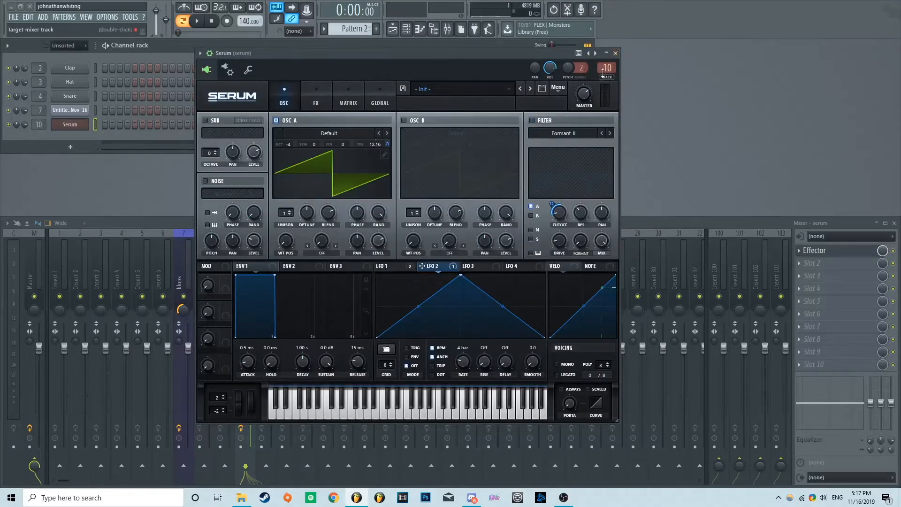
{"action": "left_click", "coordinate": [616, 53]}
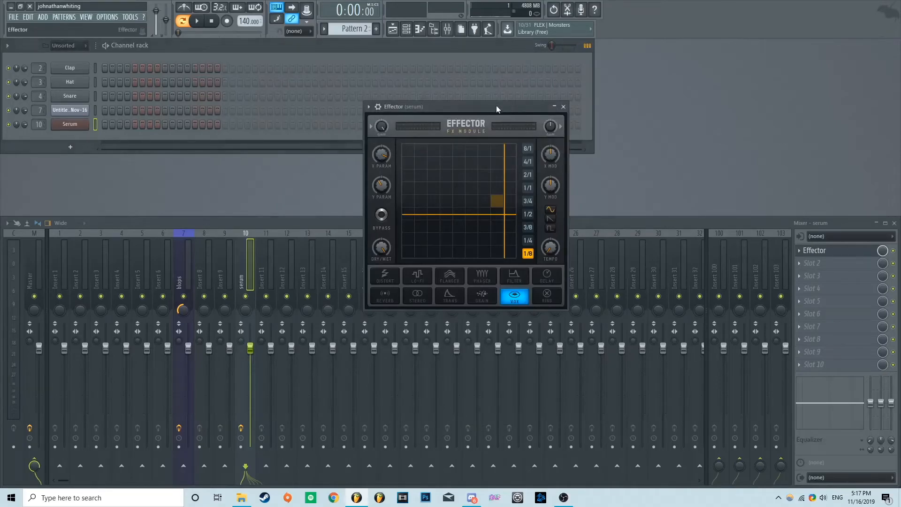
Sweep the Effector's vowel X and Y position while auditioning the synth, and close the Effector
{"action": "left_click_drag", "start_coordinate": [497, 109], "coordinate": [493, 140]}
{"action": "key", "text": "space"}
{"action": "left_click_drag", "start_coordinate": [500, 246], "coordinate": [464, 201]}
{"action": "key", "text": "space"}
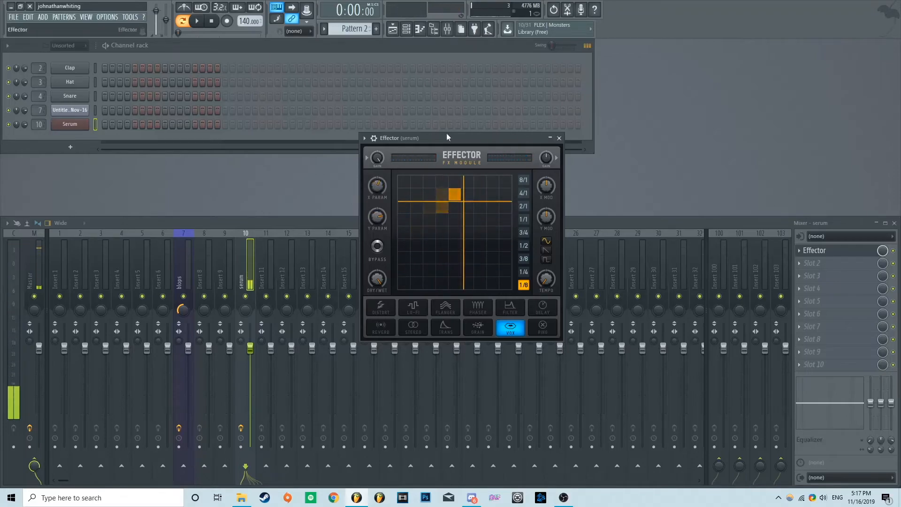
{"action": "left_click", "coordinate": [560, 138]}
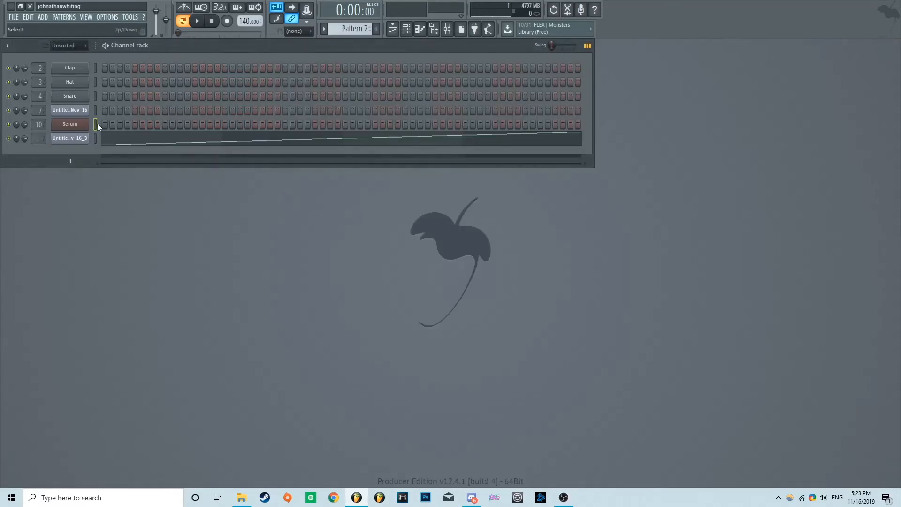
Record the held Serum sound into Edison on the Master track and open the newest Slicex channel beside it
{"action": "left_click", "coordinate": [75, 124]}
{"action": "left_click", "coordinate": [447, 29]}
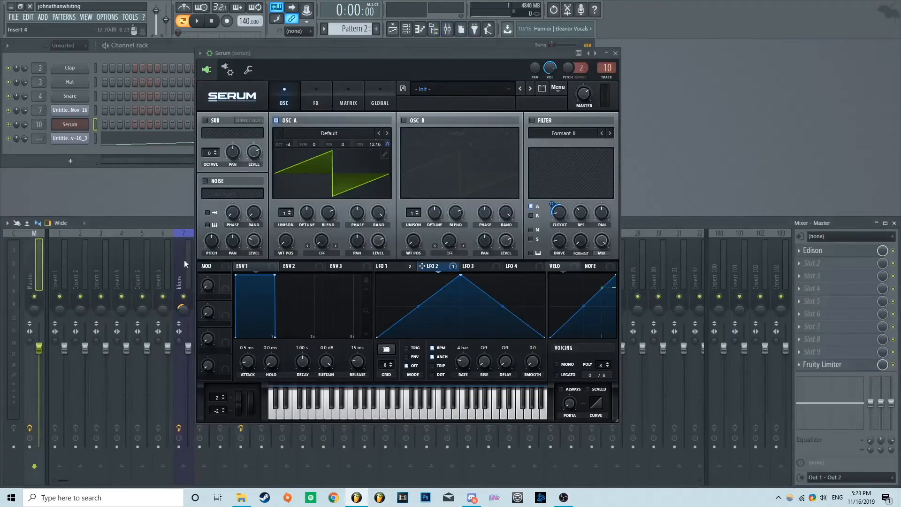
{"action": "left_click", "coordinate": [841, 250]}
{"action": "left_click_drag", "start_coordinate": [472, 52], "coordinate": [268, 148]}
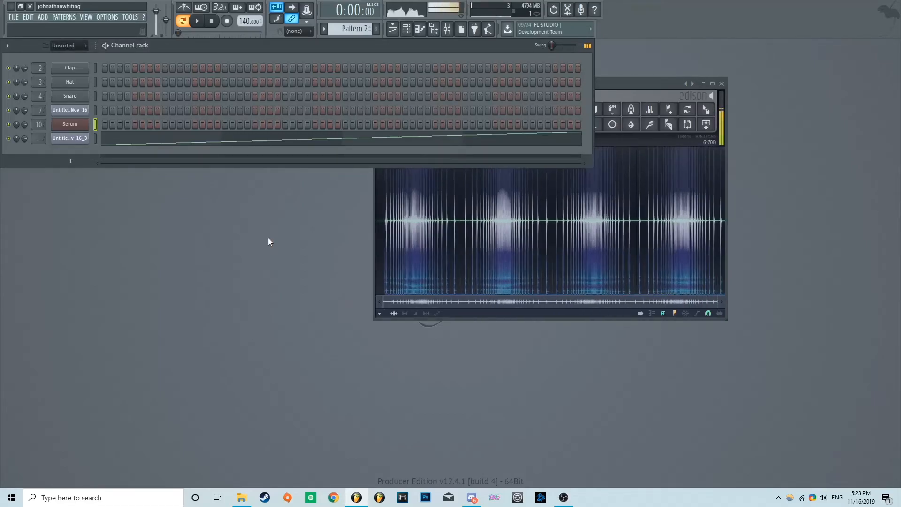
{"action": "left_click", "coordinate": [641, 98]}
{"action": "left_click", "coordinate": [455, 99]}
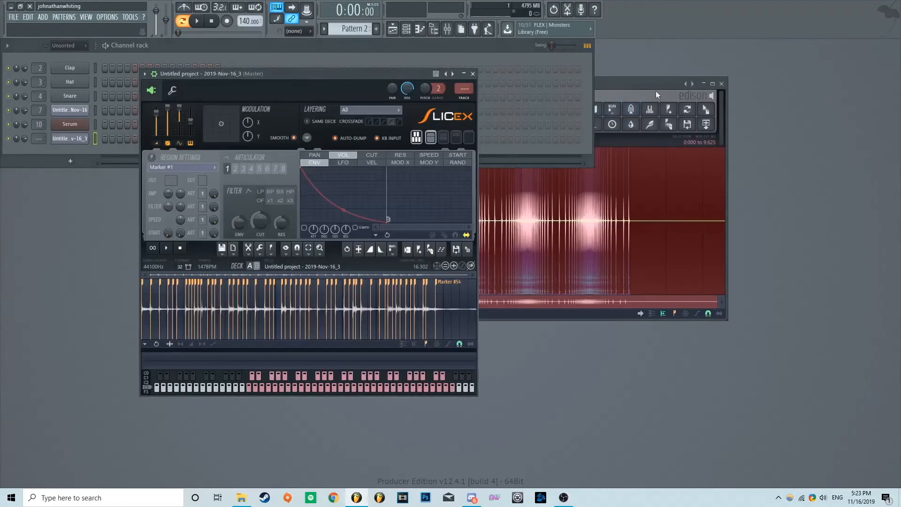
Load the Serum recording from Edison into the newest Slicex and auto-slice it again at a different sensitivity
{"action": "left_click", "coordinate": [656, 94]}
{"action": "left_click_drag", "start_coordinate": [708, 111], "coordinate": [300, 278]}
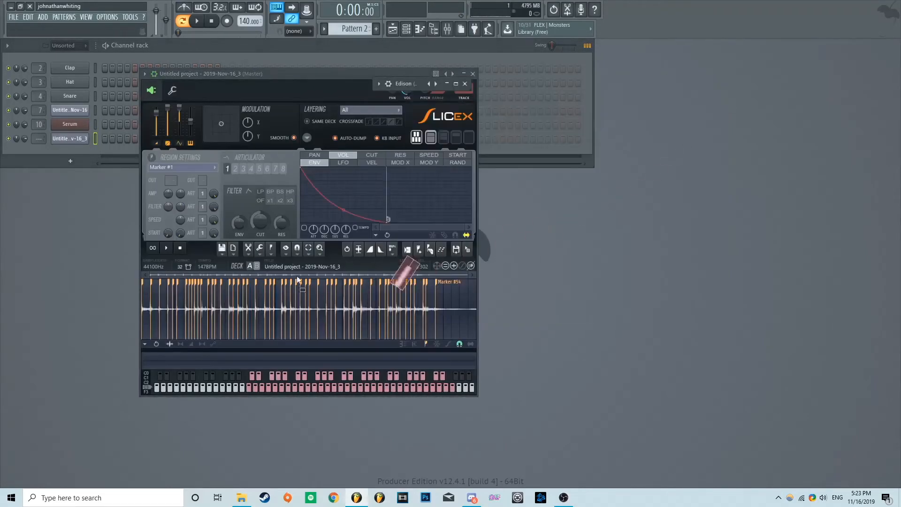
{"action": "left_click", "coordinate": [265, 74]}
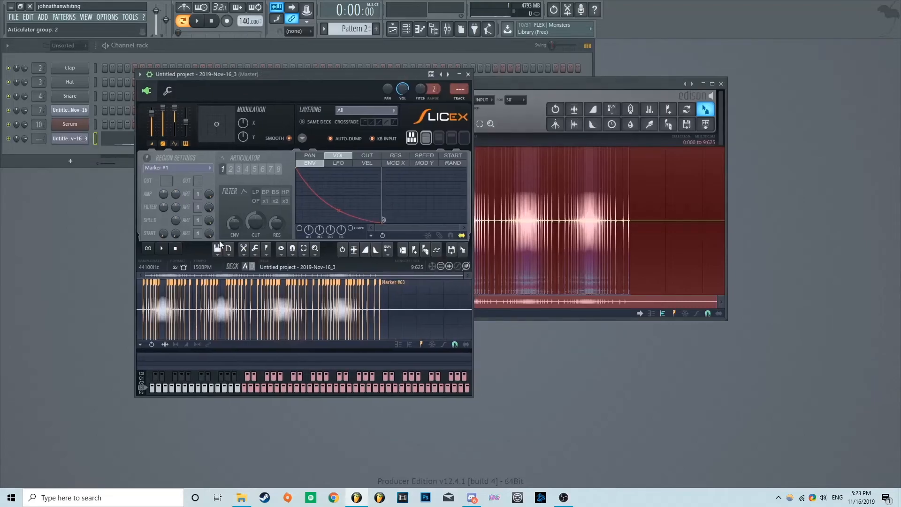
{"action": "left_click", "coordinate": [271, 249]}
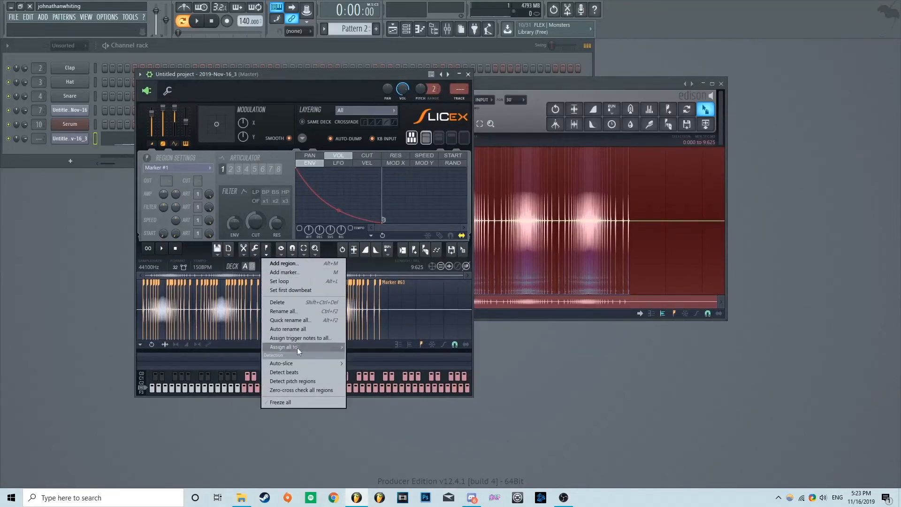
{"action": "mouse_move", "coordinate": [299, 364]}
{"action": "left_click", "coordinate": [381, 381]}
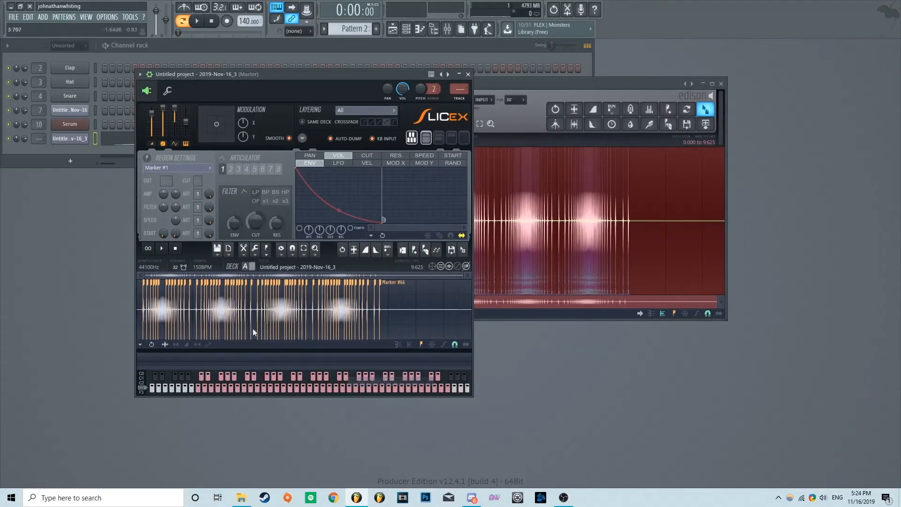
{"action": "scroll", "coordinate": [177, 318], "scroll_direction": "up", "scroll_amount": 3}
{"action": "scroll", "coordinate": [199, 321], "scroll_direction": "down", "scroll_amount": 7}
{"action": "scroll", "coordinate": [198, 319], "scroll_direction": "down", "scroll_amount": 3}
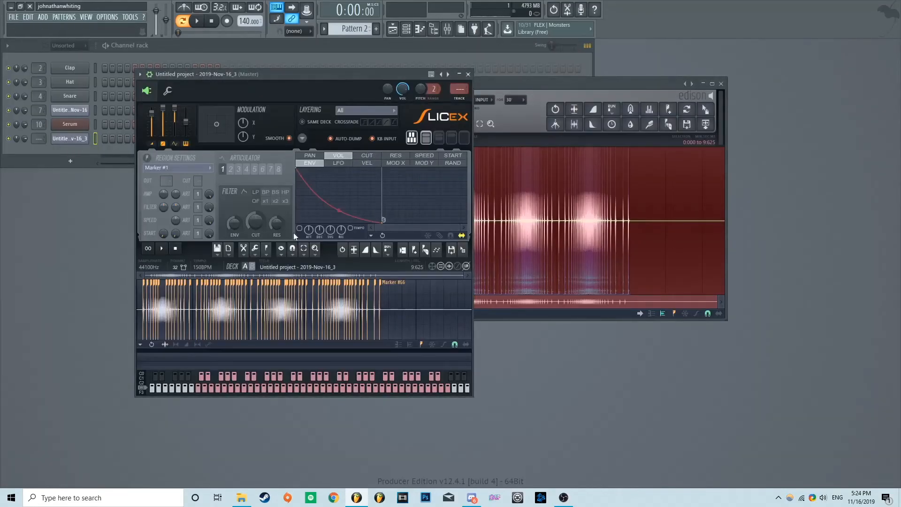
Shorten the Slicex volume envelope to a very brief decay while auditioning the rising slice sequence
{"action": "left_click_drag", "start_coordinate": [383, 222], "coordinate": [318, 252]}
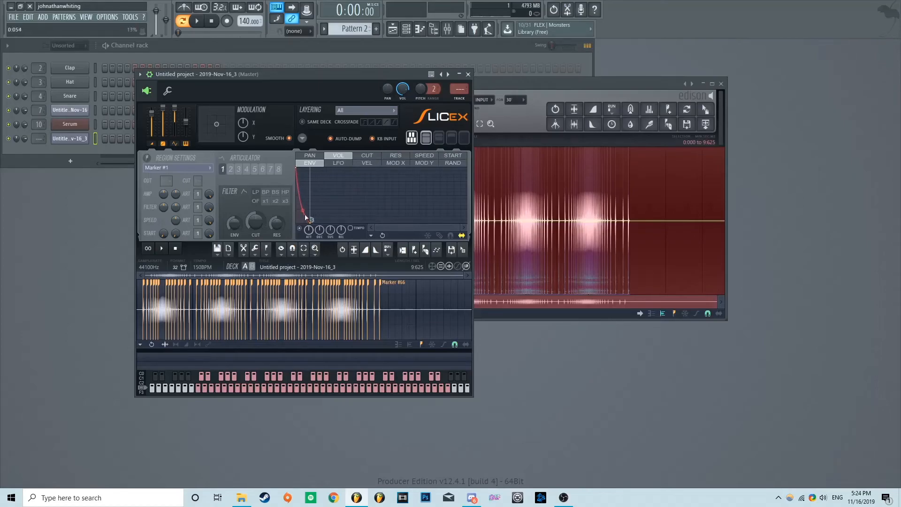
{"action": "left_click", "coordinate": [423, 31]}
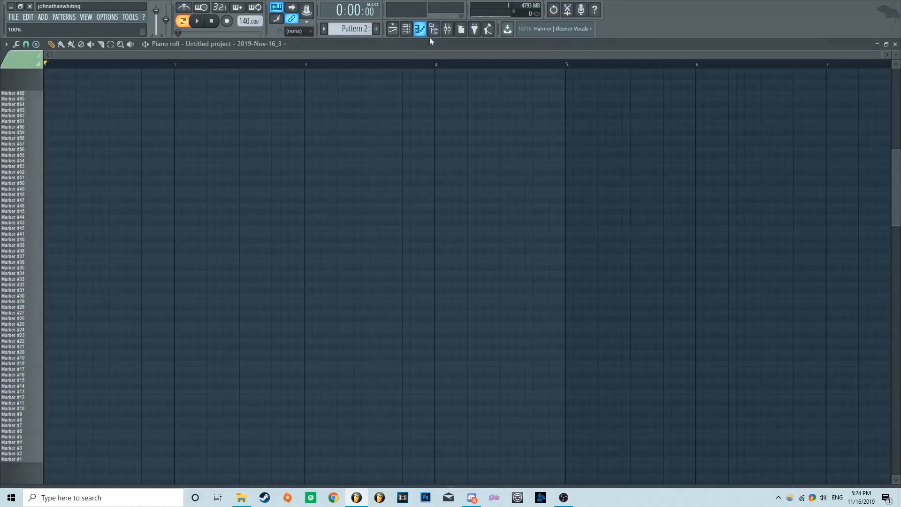
{"action": "key", "text": "space"}
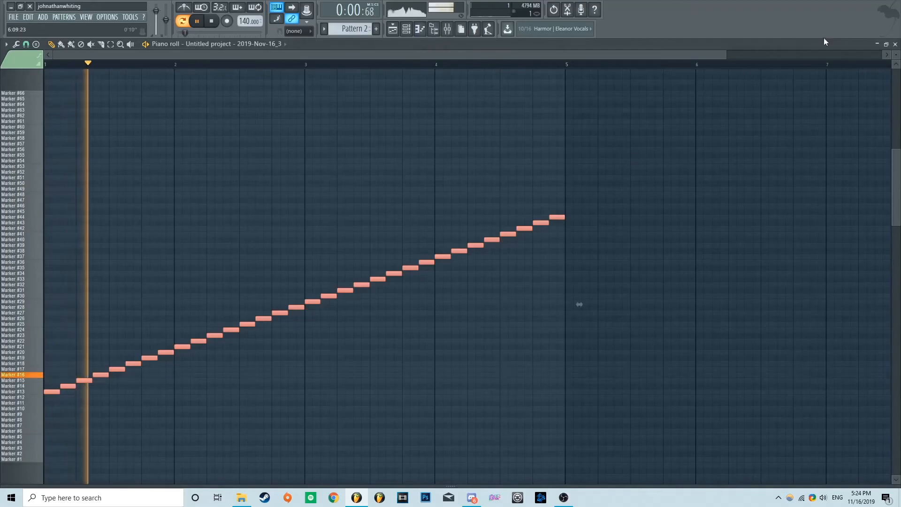
{"action": "left_click", "coordinate": [895, 44]}
{"action": "left_click_drag", "start_coordinate": [312, 222], "coordinate": [303, 220]}
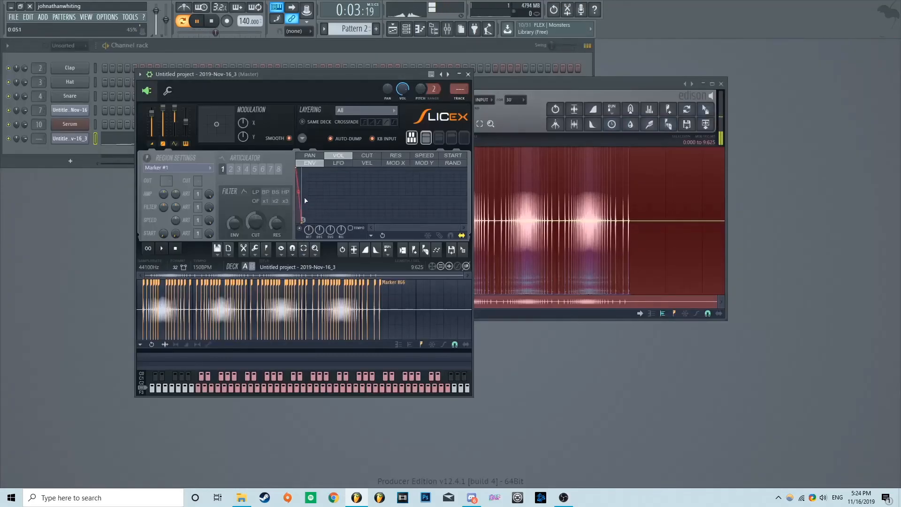
{"action": "left_click_drag", "start_coordinate": [362, 71], "coordinate": [518, 63]}
{"action": "key", "text": "space"}
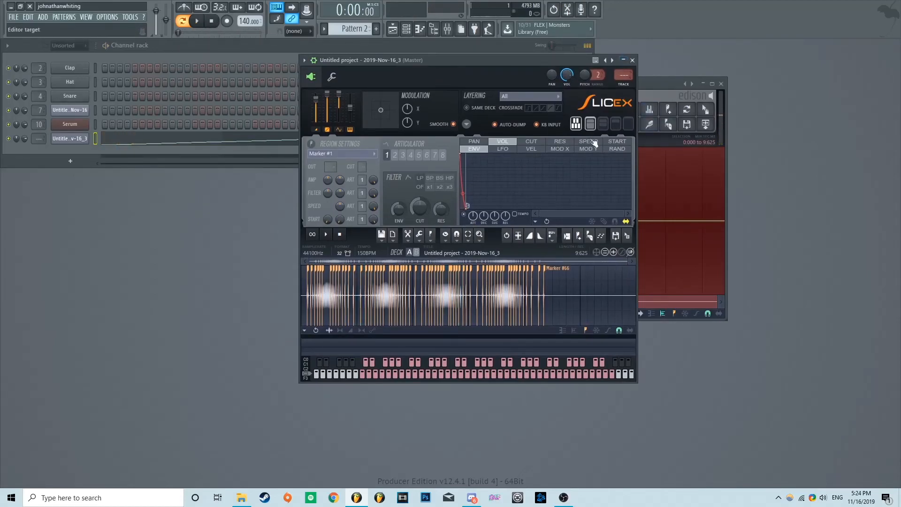
Shape the Slicex speed envelope and adjust the fourth master slider while auditioning the pattern, and close Slicex
{"action": "left_click", "coordinate": [589, 141]}
{"action": "left_click_drag", "start_coordinate": [556, 208], "coordinate": [503, 160]}
{"action": "left_click", "coordinate": [199, 25]}
{"action": "mouse_move", "coordinate": [350, 107]}
{"action": "left_mouse_down"}
{"action": "mouse_move", "coordinate": [356, 94]}
{"action": "mouse_move", "coordinate": [350, 119]}
{"action": "mouse_move", "coordinate": [350, 110]}
{"action": "left_mouse_up"}
{"action": "left_click", "coordinate": [213, 23]}
{"action": "right_click", "coordinate": [353, 108]}
{"action": "left_click", "coordinate": [368, 114]}
{"action": "left_click", "coordinate": [633, 60]}
Move the Edison window to the middle of the workspace and clear its recording by starting a new sample
{"action": "left_click_drag", "start_coordinate": [610, 90], "coordinate": [512, 112]}
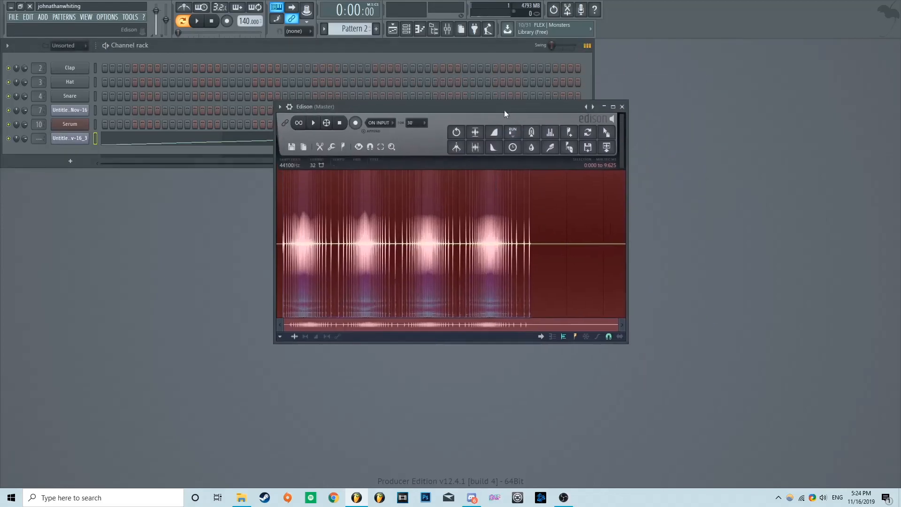
{"action": "left_click", "coordinate": [291, 147]}
{"action": "left_click", "coordinate": [302, 162]}
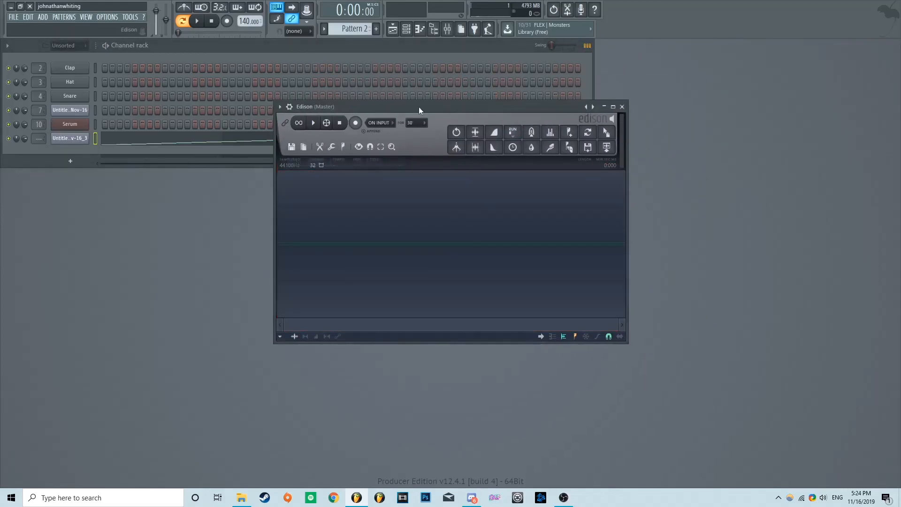